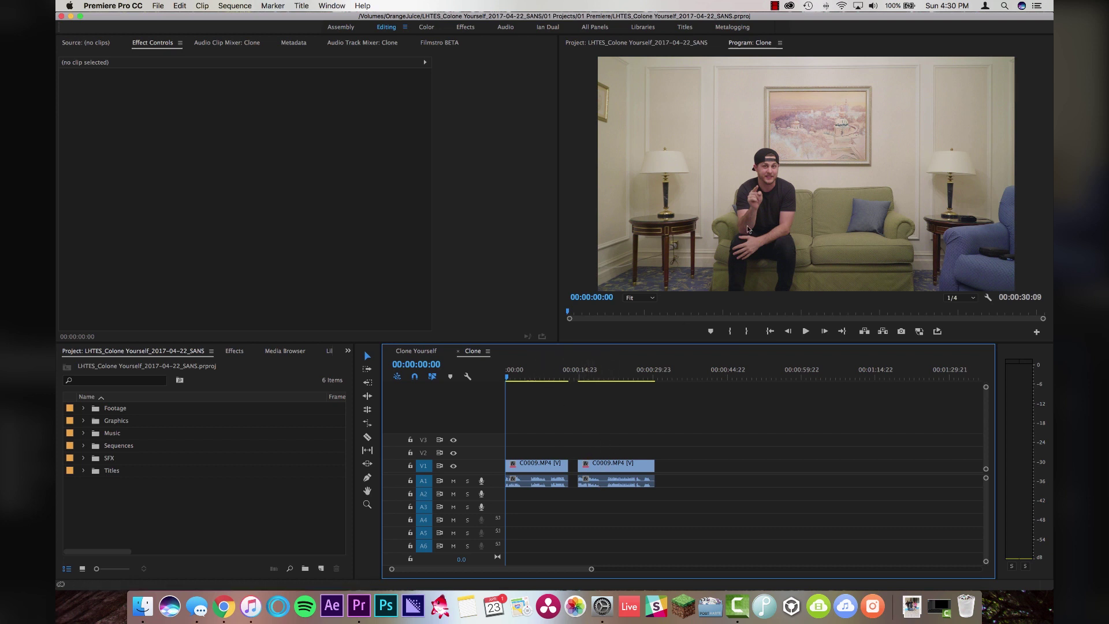
{"action": "left_click", "coordinate": [614, 379]}
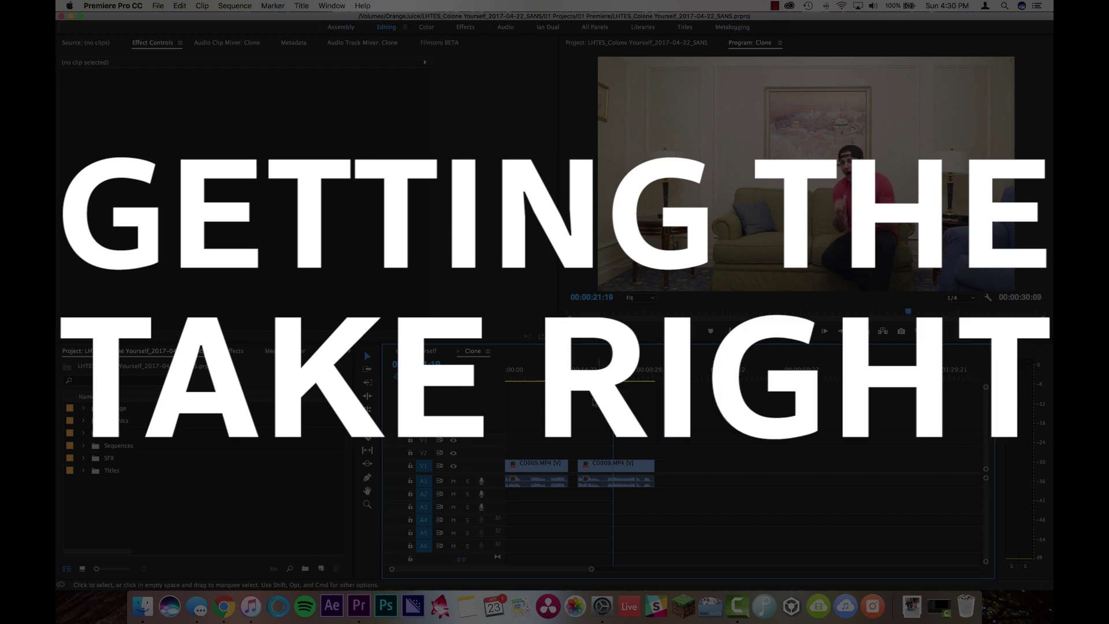
{"action": "left_click", "coordinate": [531, 376]}
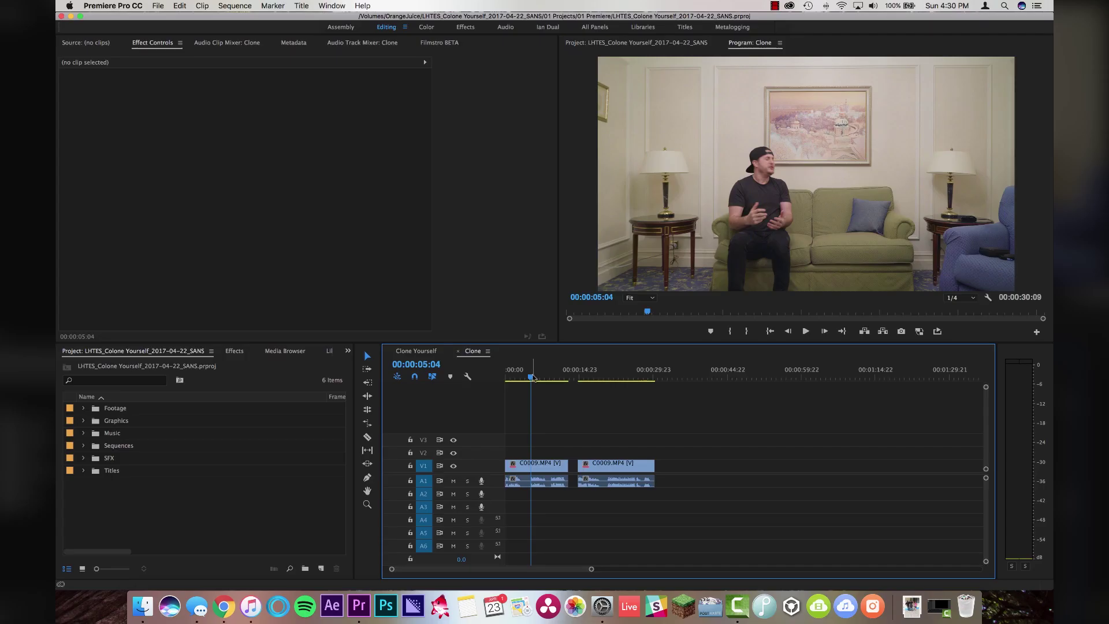
{"action": "left_click", "coordinate": [518, 376]}
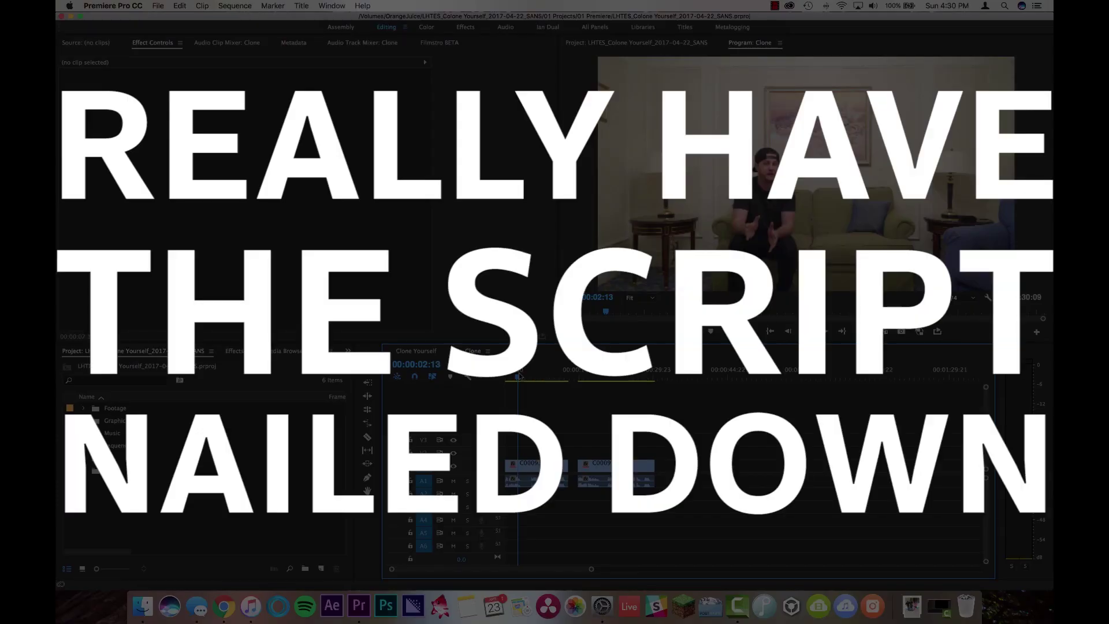
{"action": "left_click", "coordinate": [524, 377]}
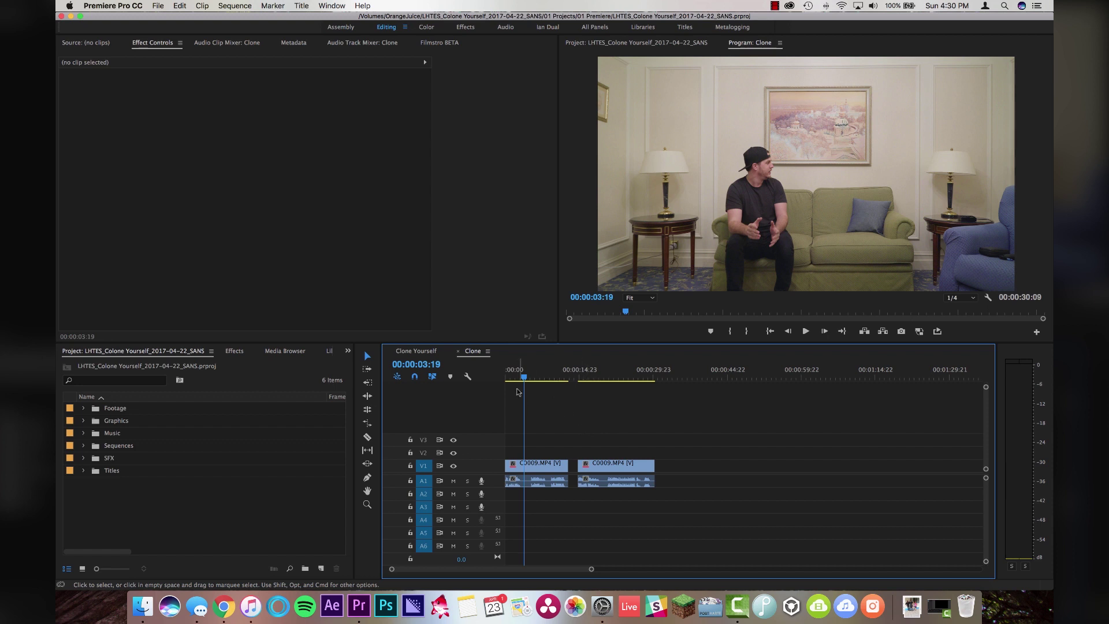
{"action": "key", "text": "Home"}
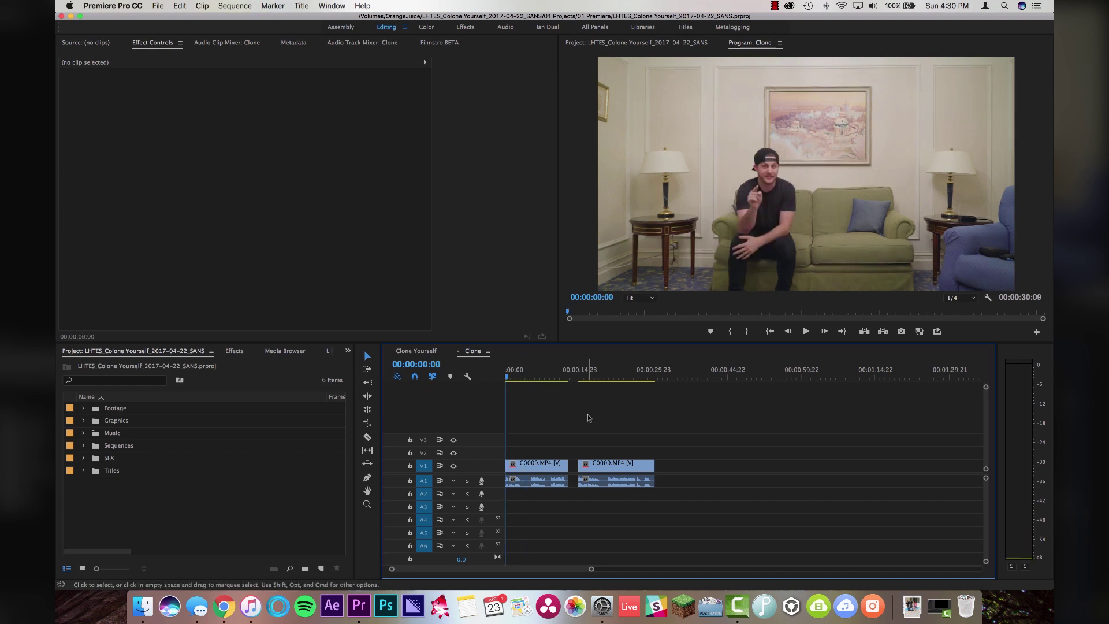
{"action": "key", "text": "space"}
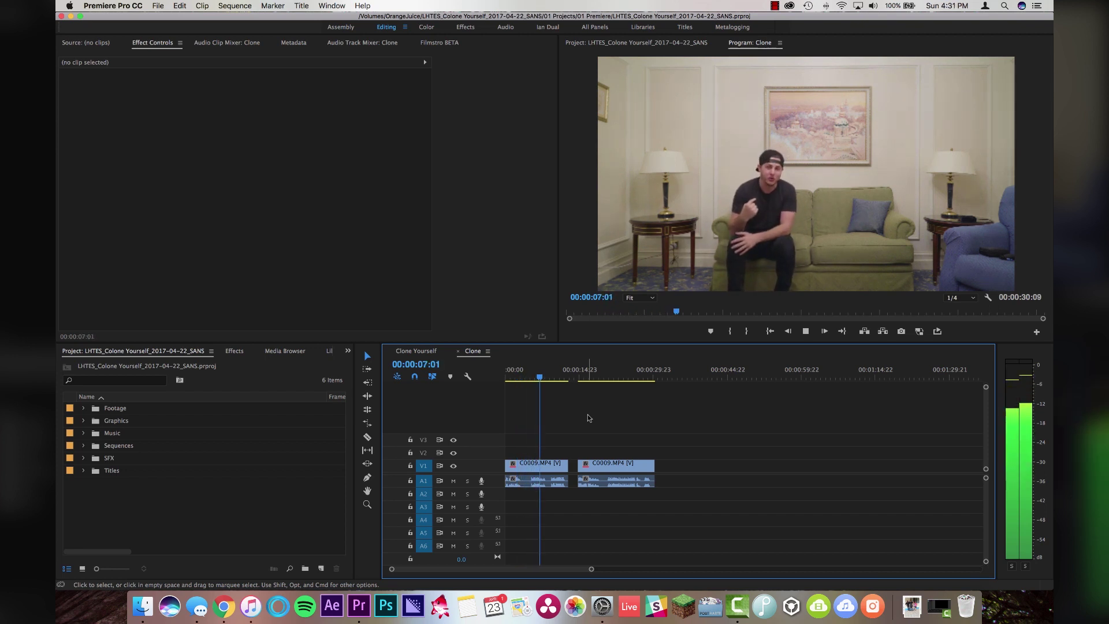
{"action": "left_click", "coordinate": [580, 375]}
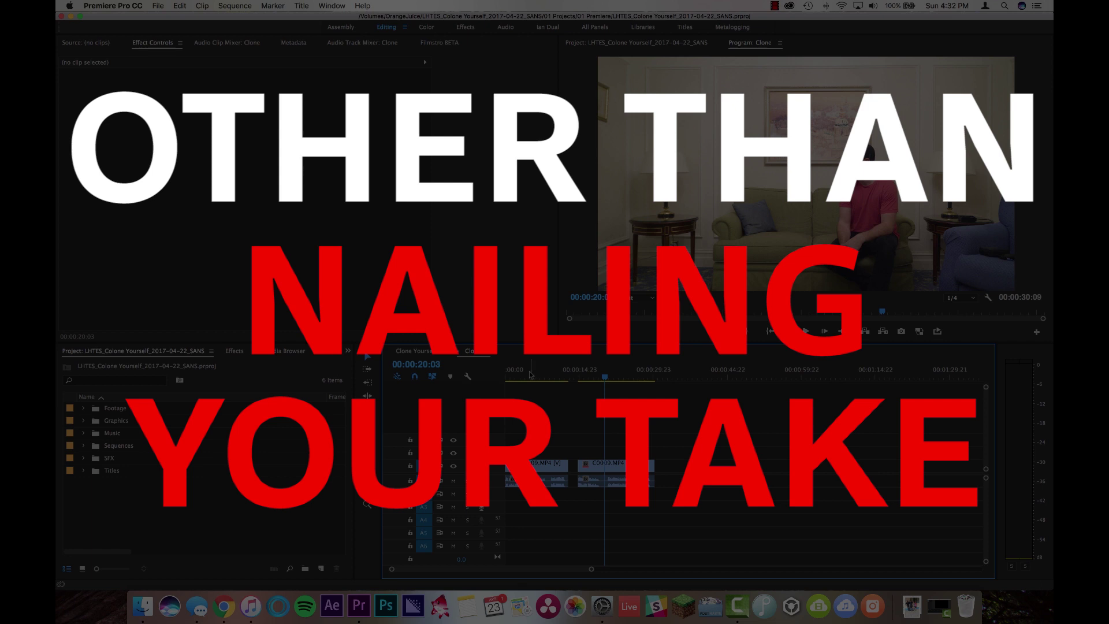
{"action": "left_click", "coordinate": [528, 375]}
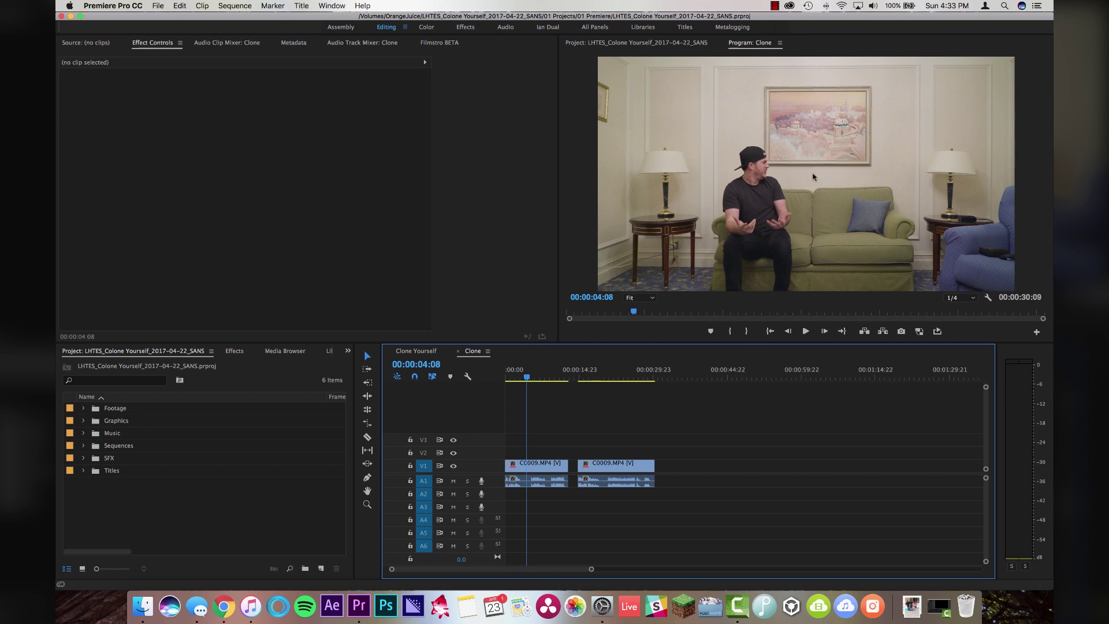
Stack the second C0009.MP4 take on V2, overlapping the first from 00:00:02:06.
{"action": "mouse_move", "coordinate": [602, 465]}
{"action": "left_mouse_down"}
{"action": "mouse_move", "coordinate": [603, 479]}
{"action": "mouse_move", "coordinate": [601, 453]}
{"action": "left_mouse_up"}
{"action": "key", "text": "j"}
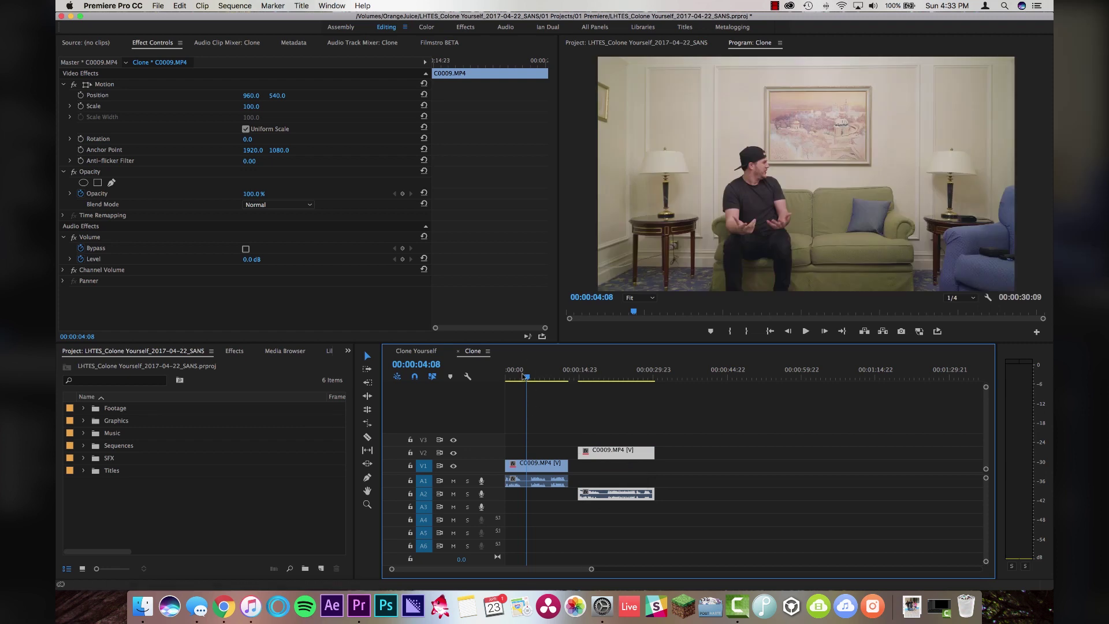
{"action": "left_click_drag", "start_coordinate": [589, 569], "coordinate": [470, 569]}
{"action": "key", "text": "l"}
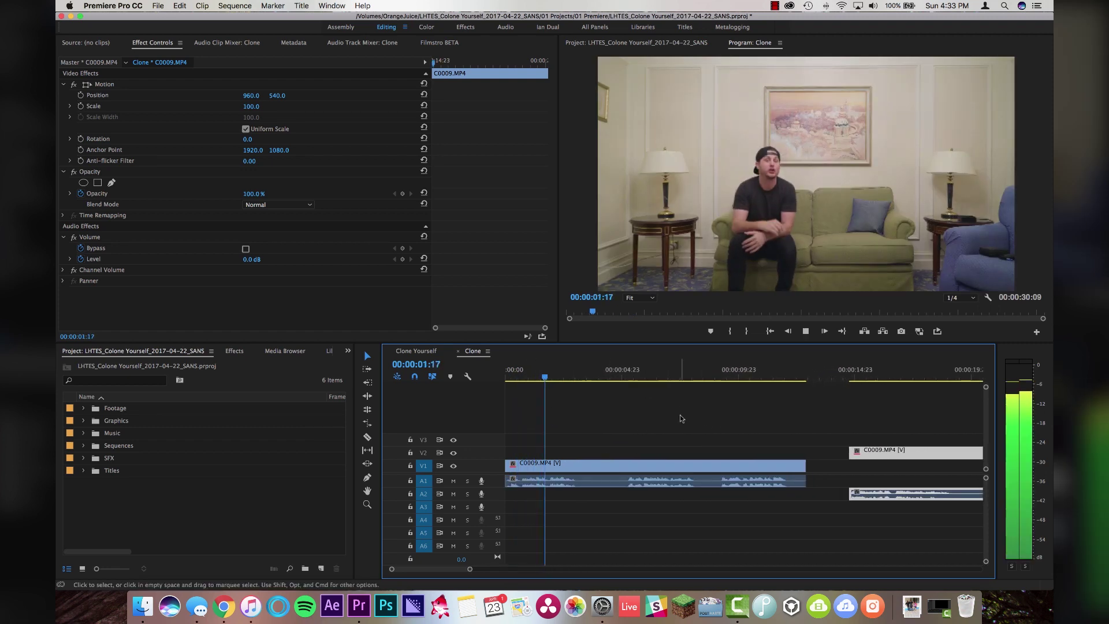
{"action": "key", "text": "k"}
{"action": "left_click_drag", "start_coordinate": [871, 454], "coordinate": [584, 454]}
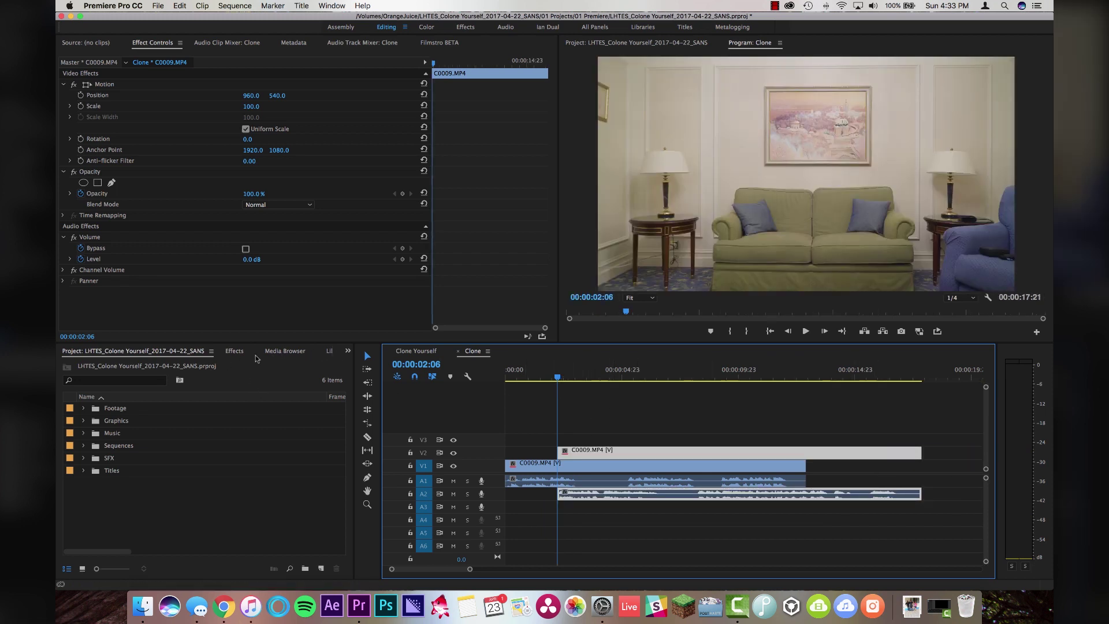
{"action": "left_click", "coordinate": [233, 351]}
Apply the Crop effect to the upper take and crop 52% from the left.
{"action": "left_click", "coordinate": [120, 363]}
{"action": "type", "text": "crop"}
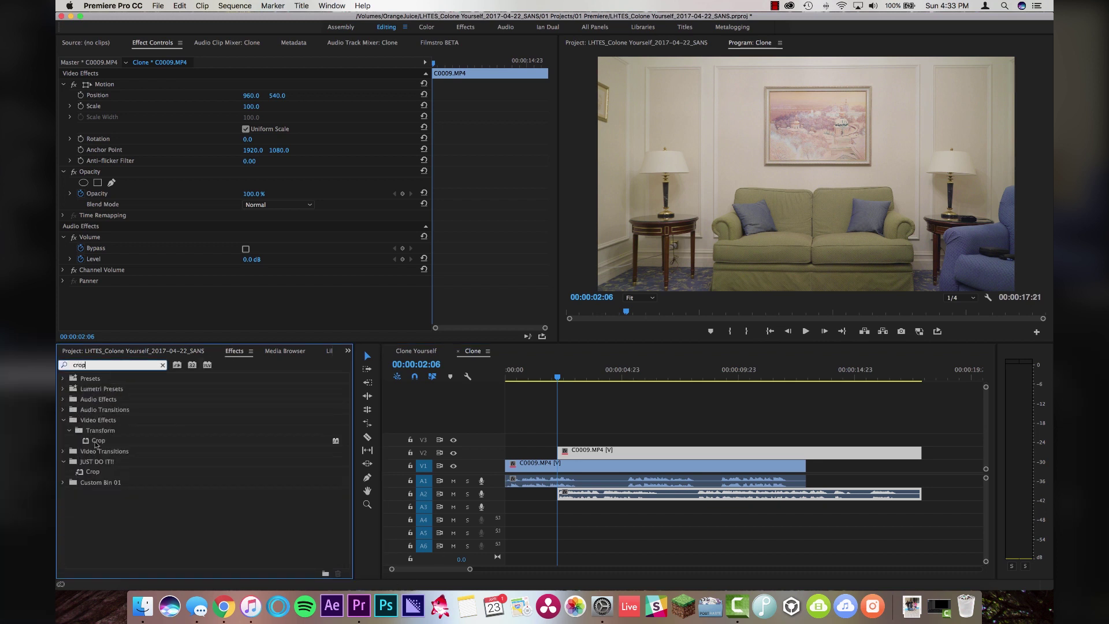
{"action": "left_click_drag", "start_coordinate": [97, 441], "coordinate": [605, 452]}
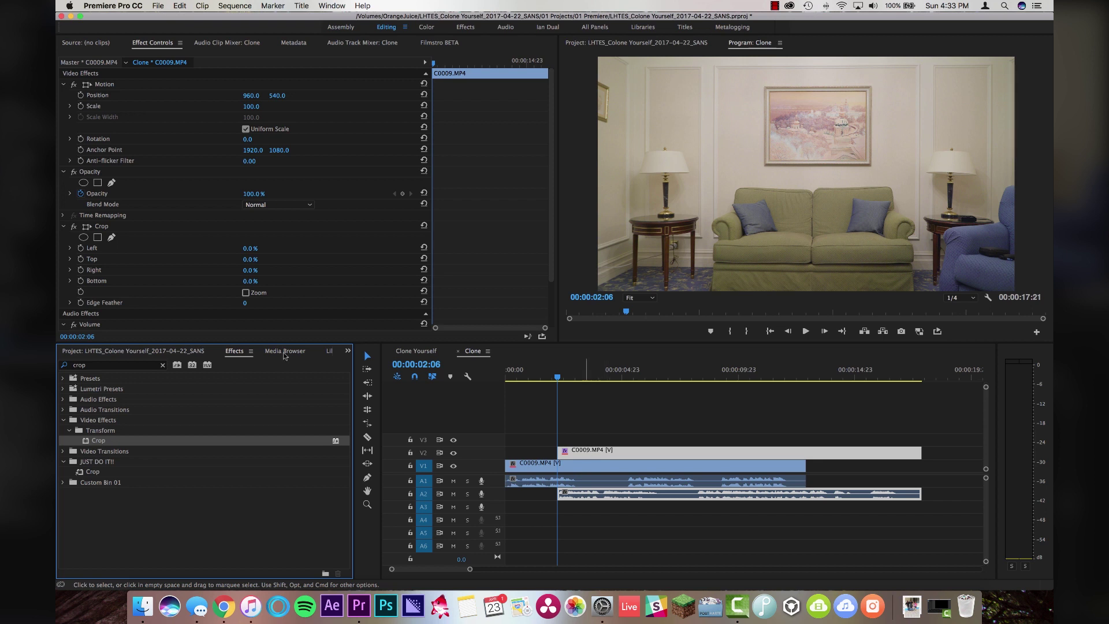
{"action": "left_click_drag", "start_coordinate": [244, 248], "coordinate": [274, 248]}
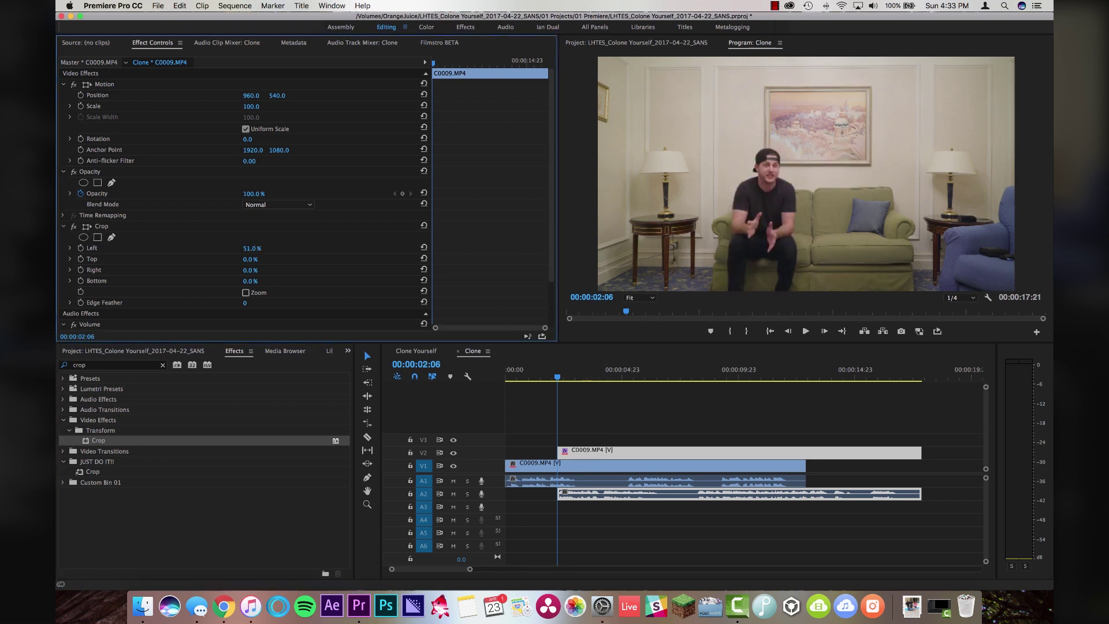
{"action": "left_click_drag", "start_coordinate": [278, 248], "coordinate": [271, 247]}
{"action": "left_click_drag", "start_coordinate": [273, 248], "coordinate": [273, 248]}
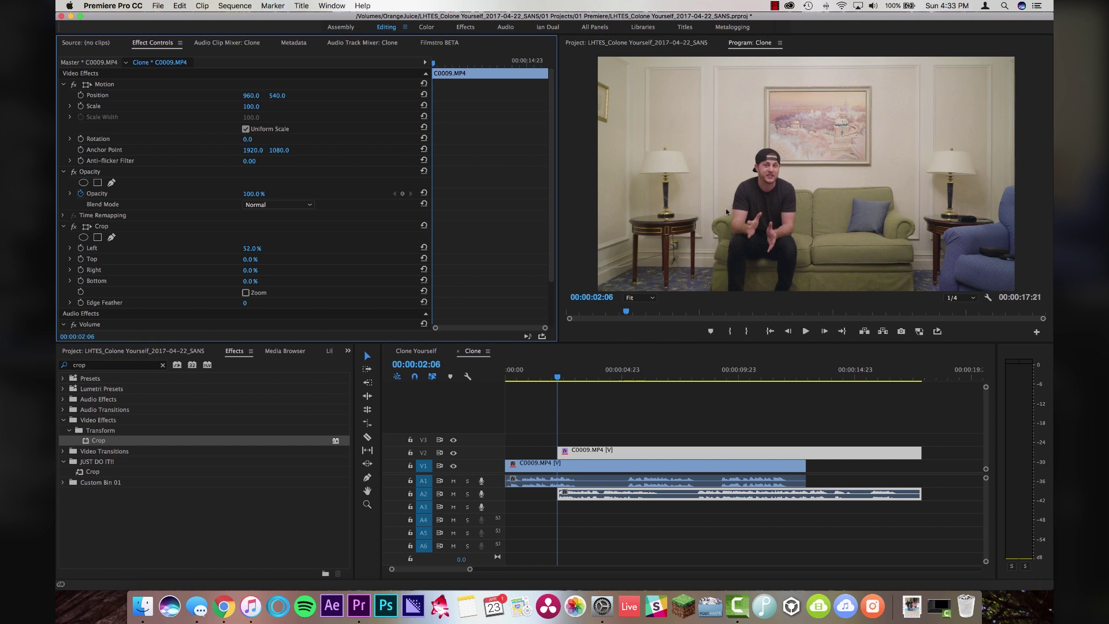
Compare the takes with the clip toggled, then set the crop's Edge Feather to 12.
{"action": "left_click", "coordinate": [603, 456]}
{"action": "key", "text": "shift+e"}
{"action": "key", "text": "shift+e"}
{"action": "key", "text": "shift+e"}
{"action": "key", "text": "shift+e"}
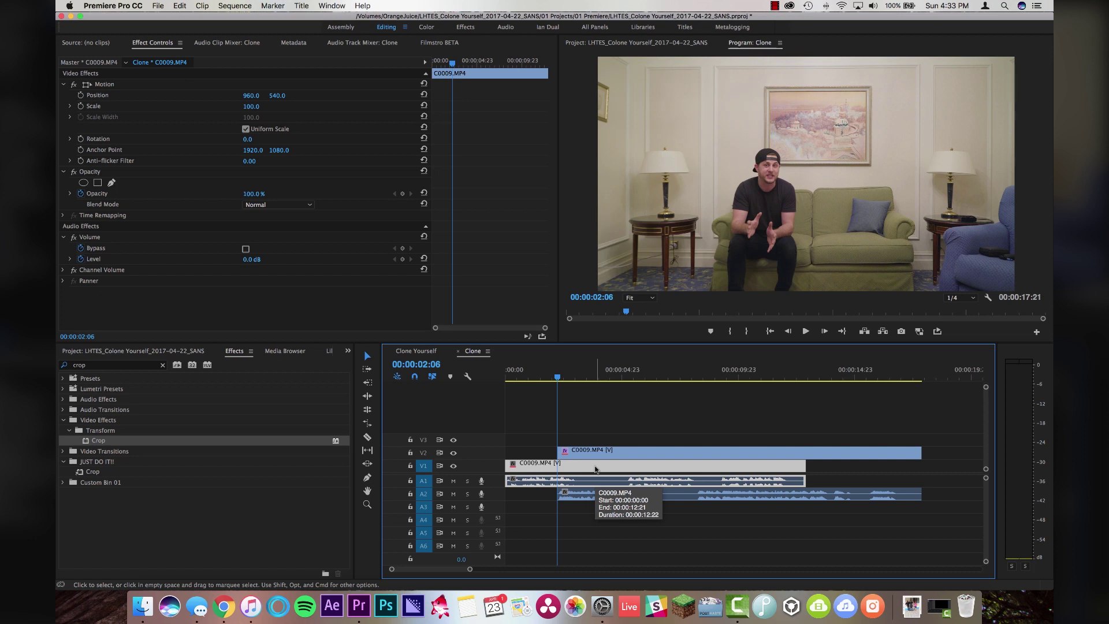
{"action": "left_click", "coordinate": [595, 466]}
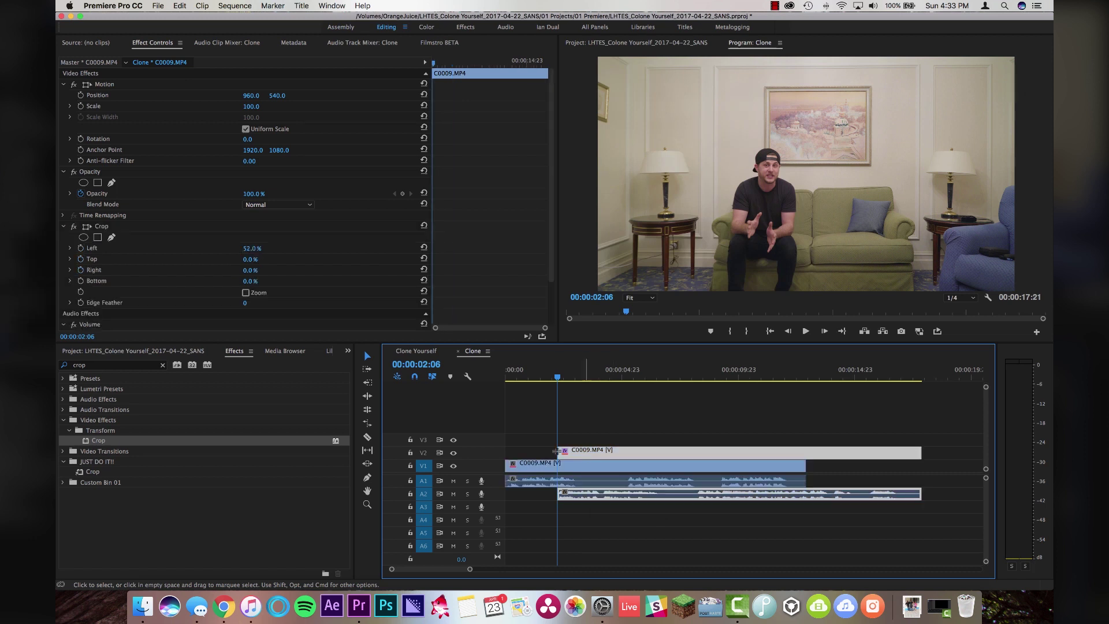
{"action": "left_click", "coordinate": [245, 303]}
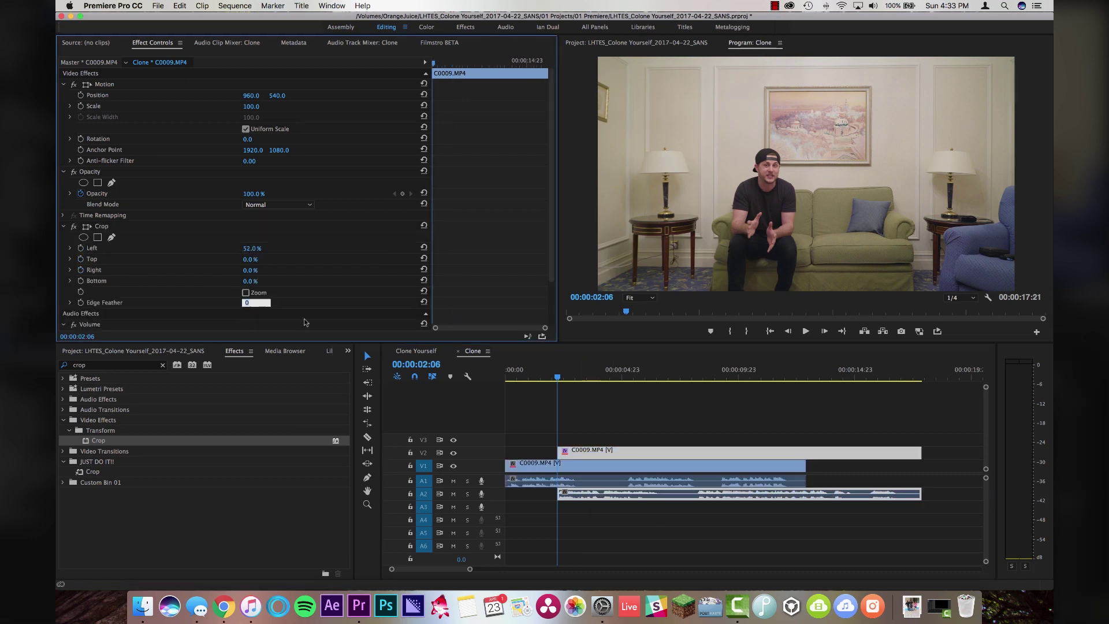
{"action": "type", "text": "12"}
{"action": "key", "text": "Return"}
{"action": "left_click", "coordinate": [589, 453]}
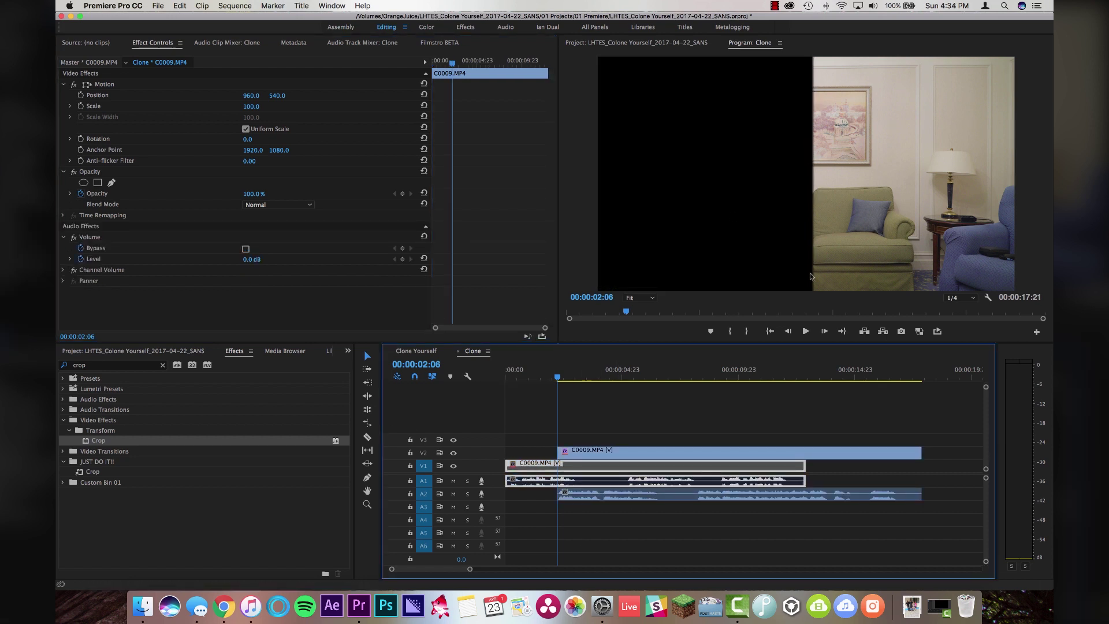
{"action": "left_click", "coordinate": [571, 470]}
Play the composite from the start to review both men on the couch.
{"action": "key", "text": "Home"}
{"action": "key", "text": "space"}
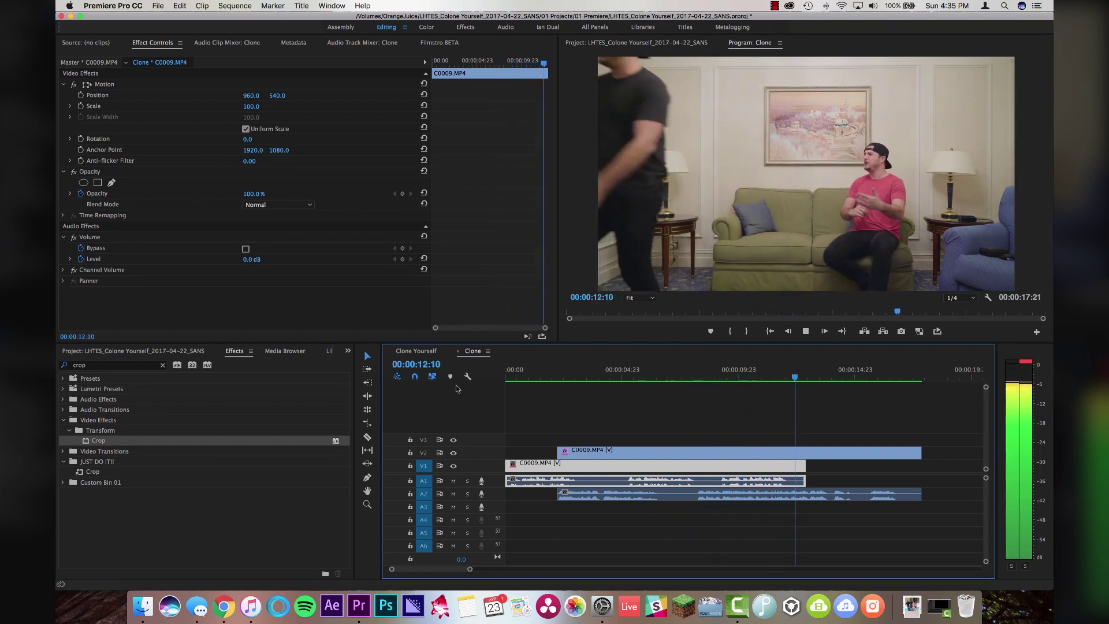
{"action": "key", "text": "space"}
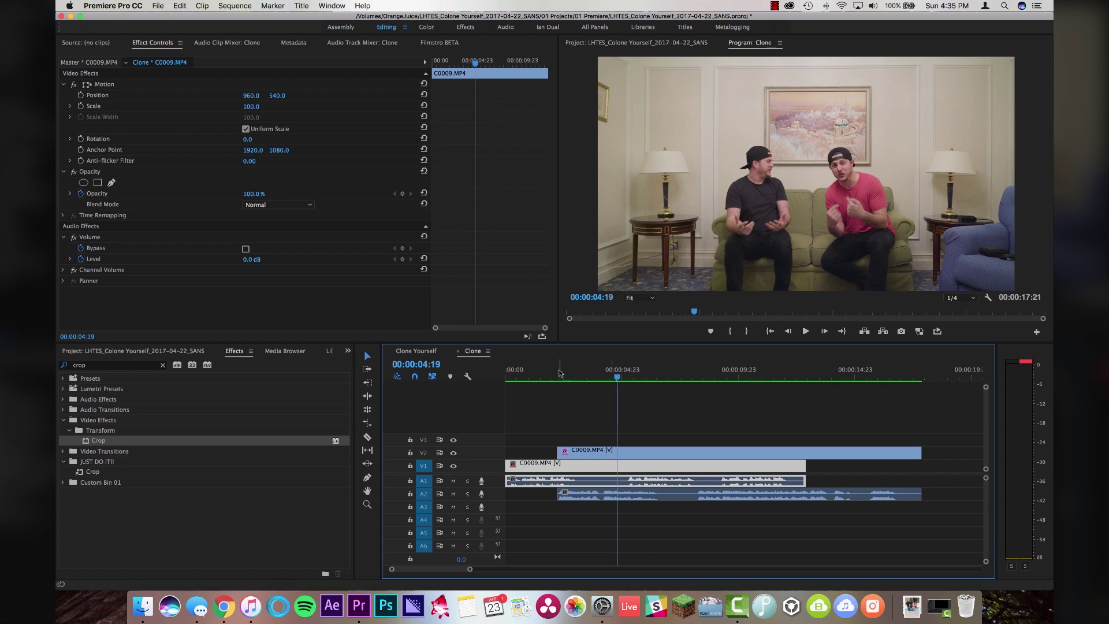
{"action": "left_click", "coordinate": [553, 370]}
Extend the upper take's start earlier on the timeline.
{"action": "left_click_drag", "start_coordinate": [469, 568], "coordinate": [429, 572]}
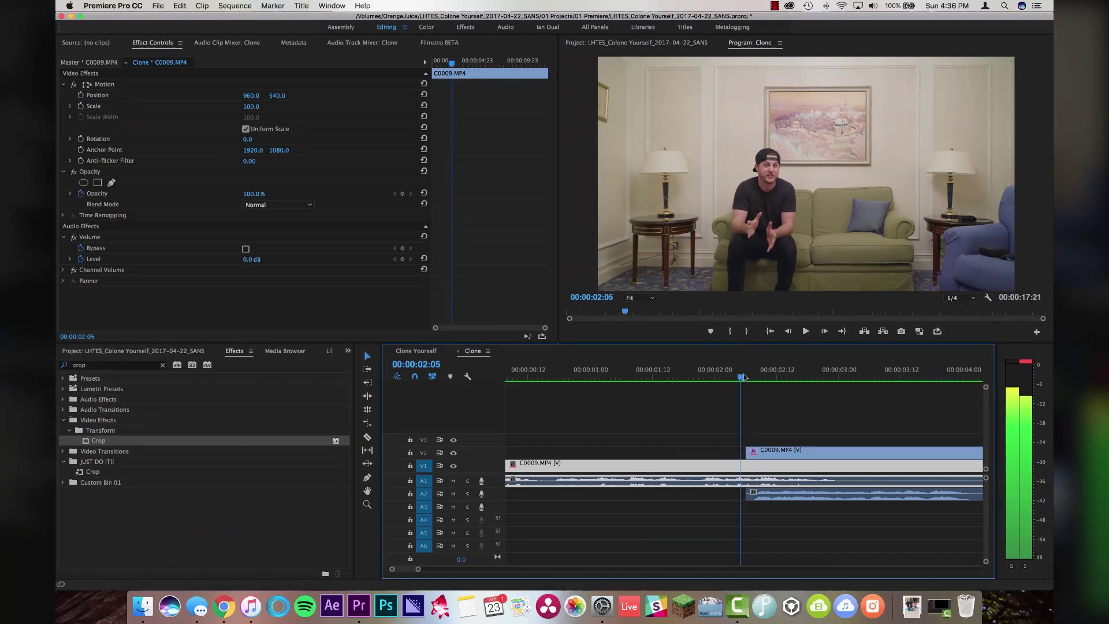
{"action": "left_click", "coordinate": [745, 376]}
{"action": "left_click_drag", "start_coordinate": [746, 493], "coordinate": [736, 495]}
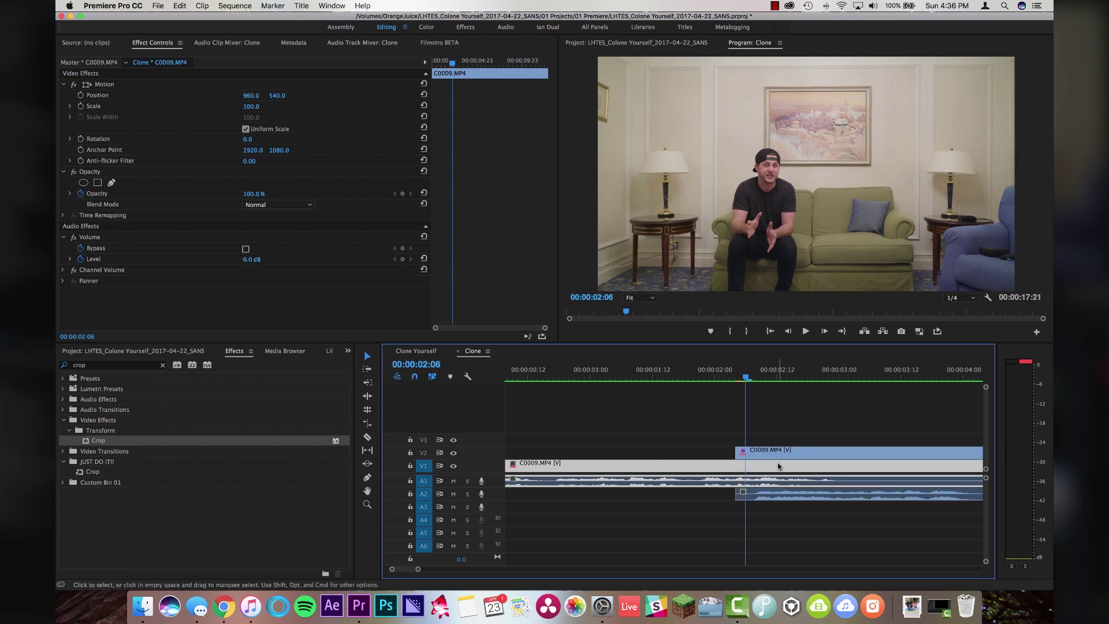
{"action": "left_click", "coordinate": [742, 452]}
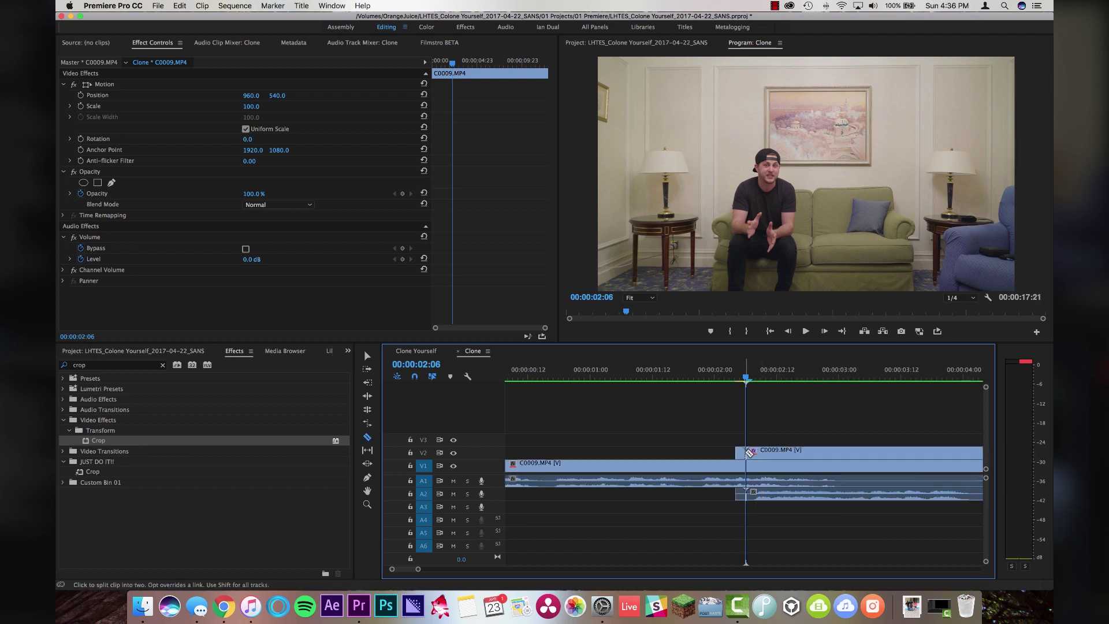
{"action": "left_click_drag", "start_coordinate": [741, 453], "coordinate": [461, 389]}
Stretch the short upper clip to meet the next, then unlink and delete its audio.
{"action": "right_click", "coordinate": [511, 454]}
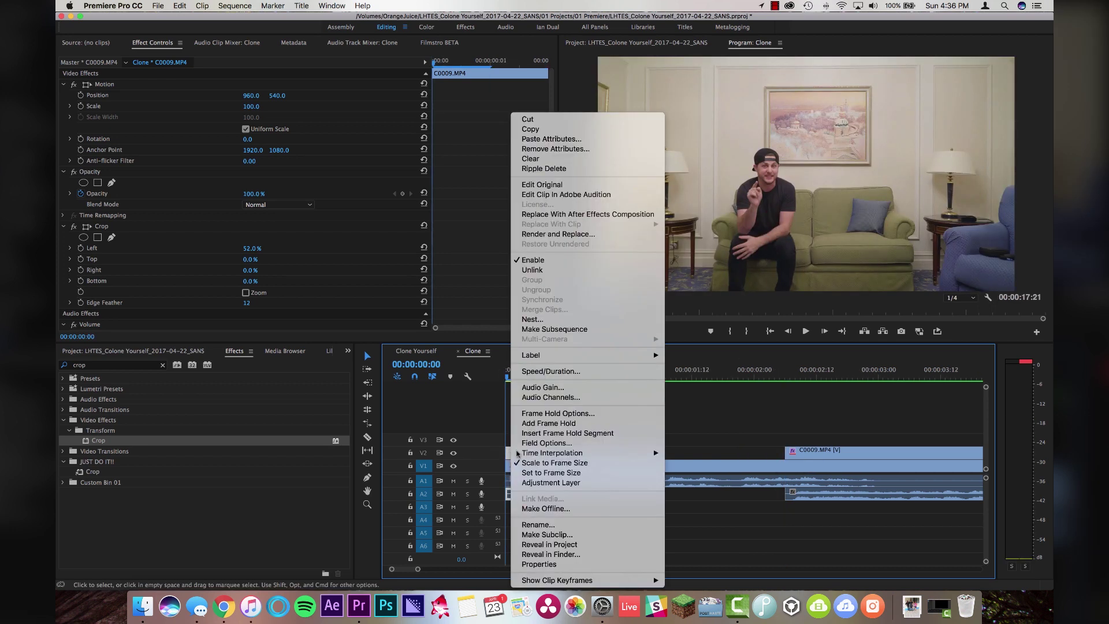
{"action": "left_click", "coordinate": [567, 427]}
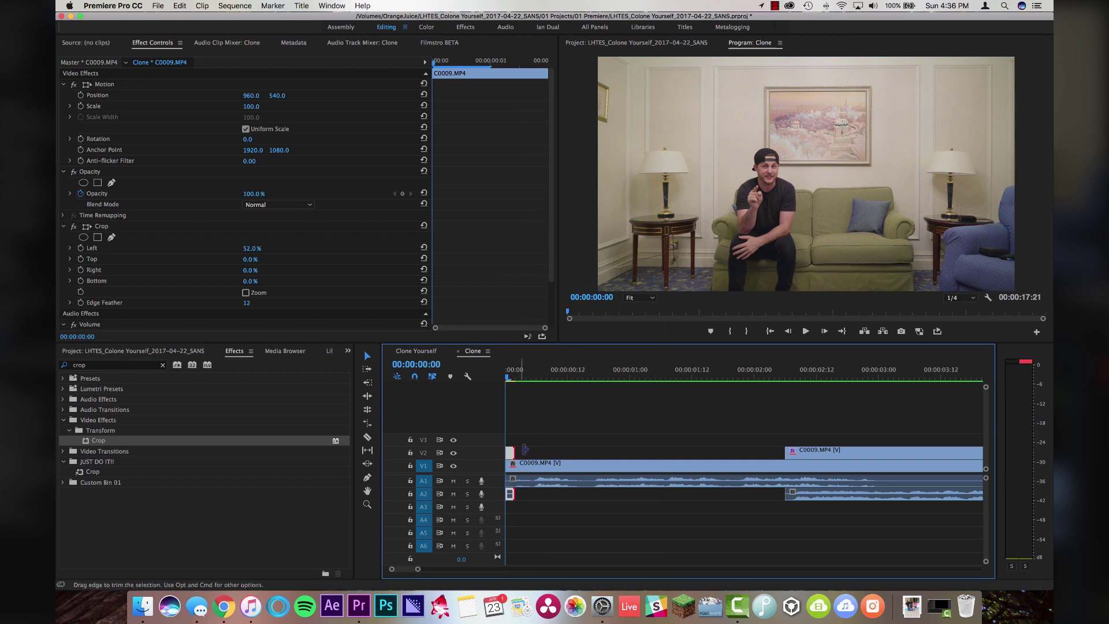
{"action": "left_click_drag", "start_coordinate": [514, 452], "coordinate": [783, 452]}
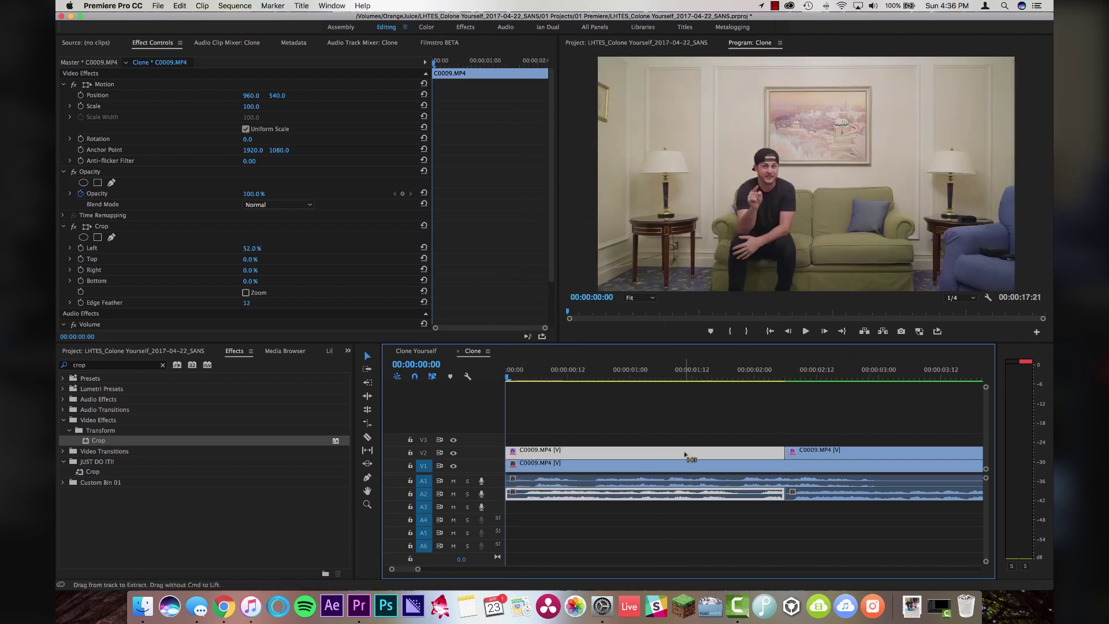
{"action": "key", "text": "super+l"}
{"action": "left_click", "coordinate": [658, 494]}
{"action": "key", "text": "Delete"}
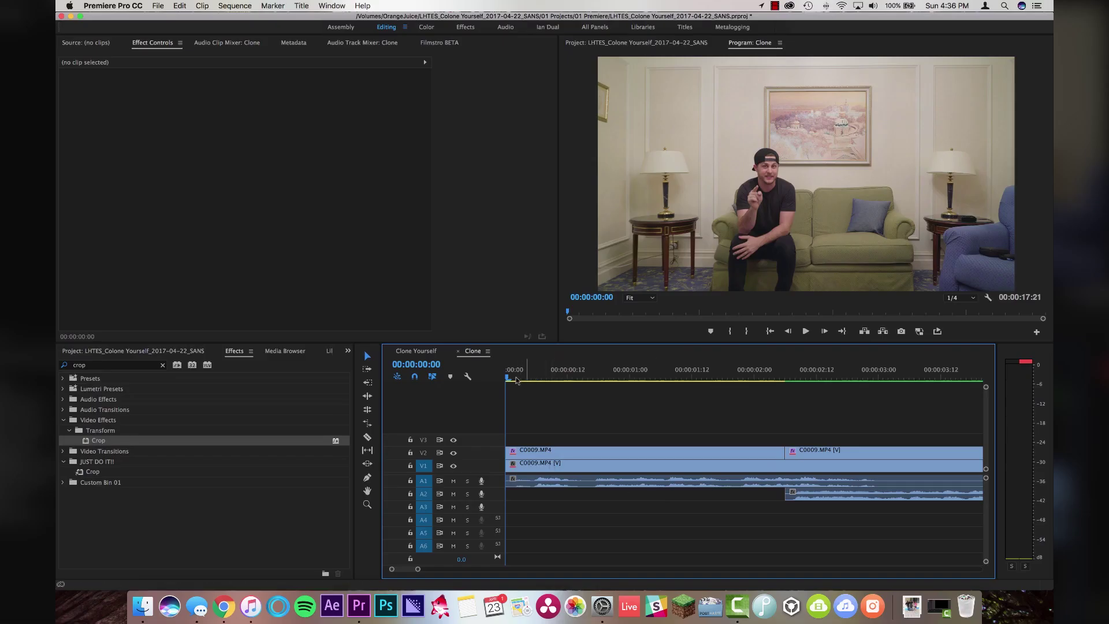
Scrub through the stacked takes and return to the sequence start.
{"action": "left_click_drag", "start_coordinate": [520, 376], "coordinate": [708, 376]}
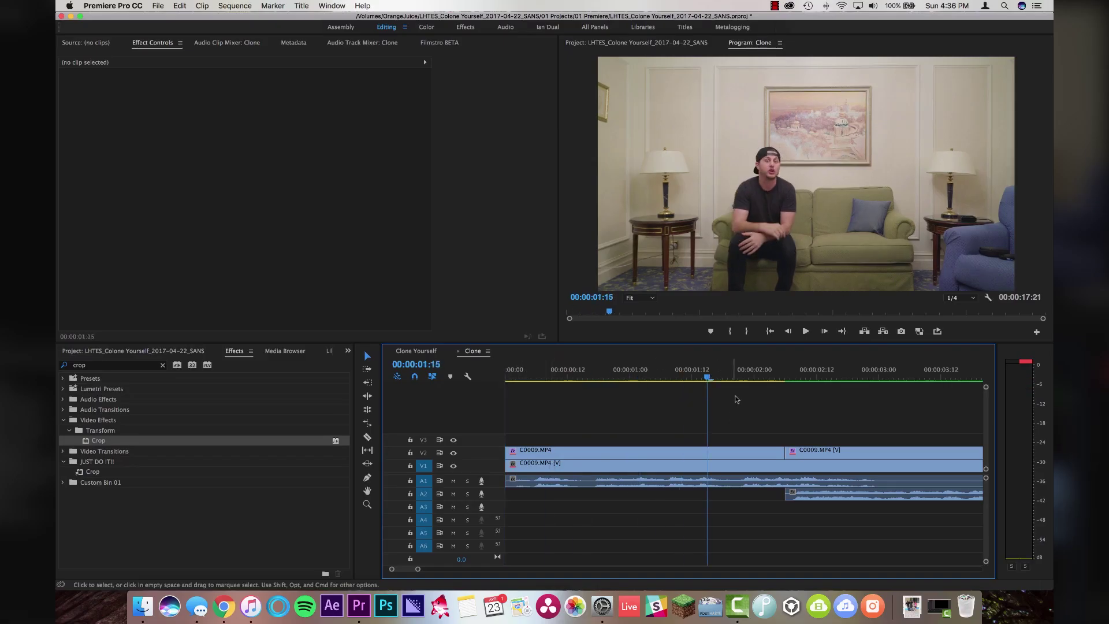
{"action": "left_click_drag", "start_coordinate": [708, 376], "coordinate": [816, 377]}
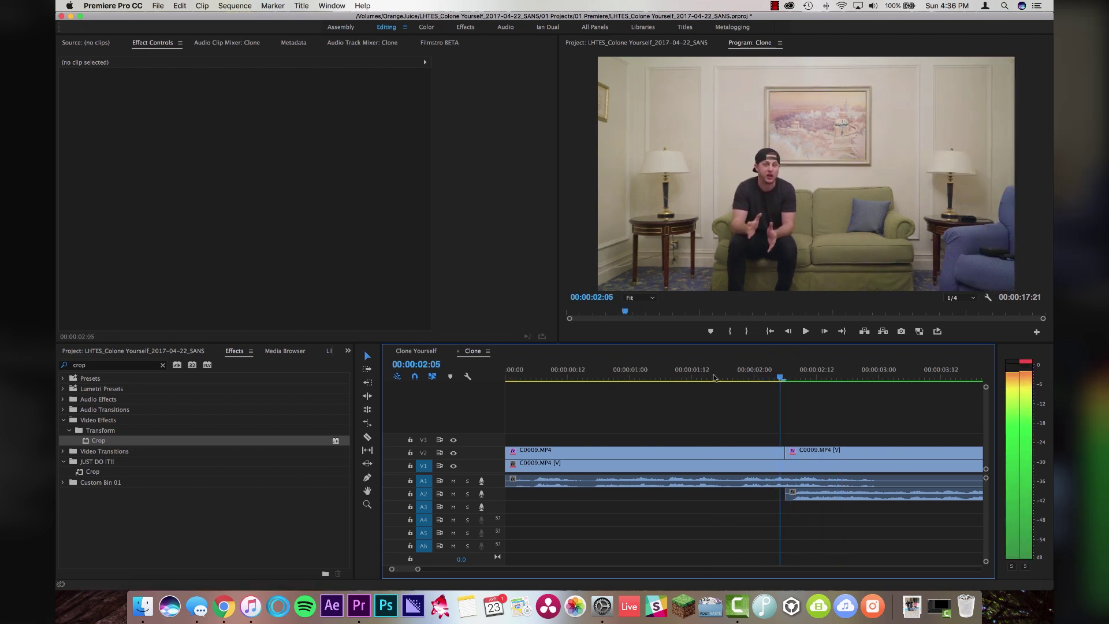
{"action": "key", "text": "Home"}
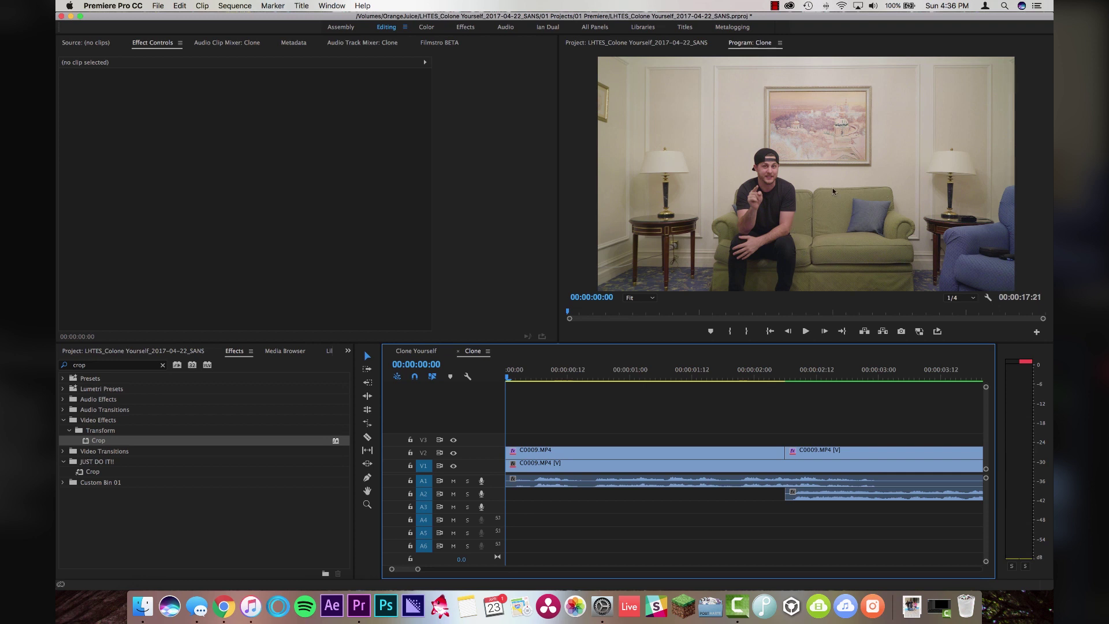
Cut the V1 take at 00:00:12:18 with the Razor tool.
{"action": "scroll", "coordinate": [778, 403], "scroll_direction": "down", "scroll_amount": 10}
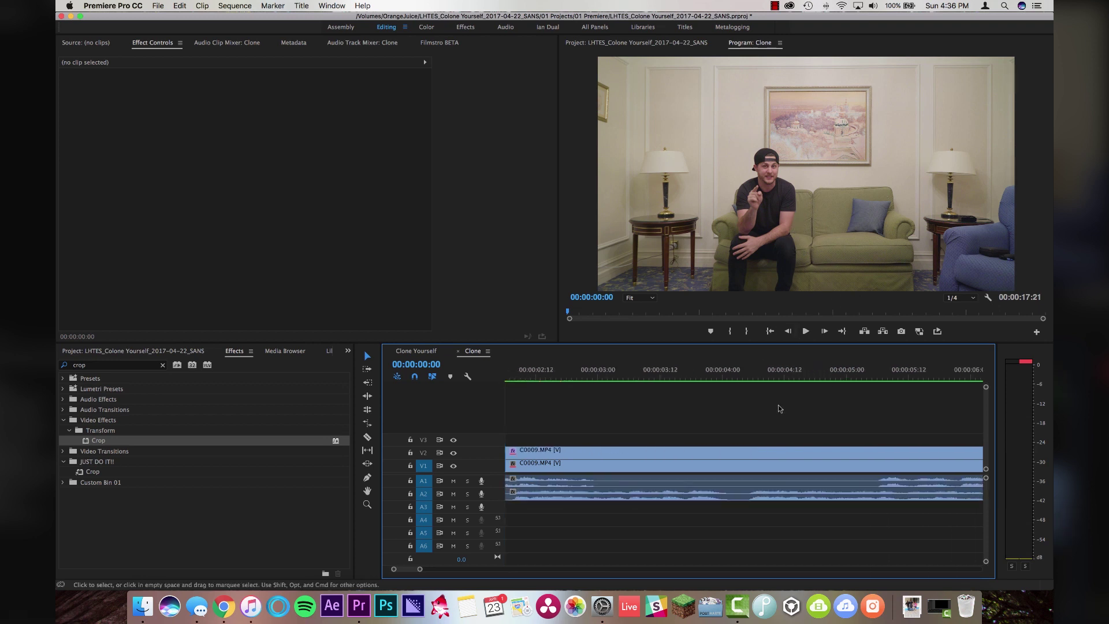
{"action": "scroll", "coordinate": [778, 407], "scroll_direction": "down", "scroll_amount": 3}
{"action": "scroll", "coordinate": [777, 407], "scroll_direction": "up", "scroll_amount": 2}
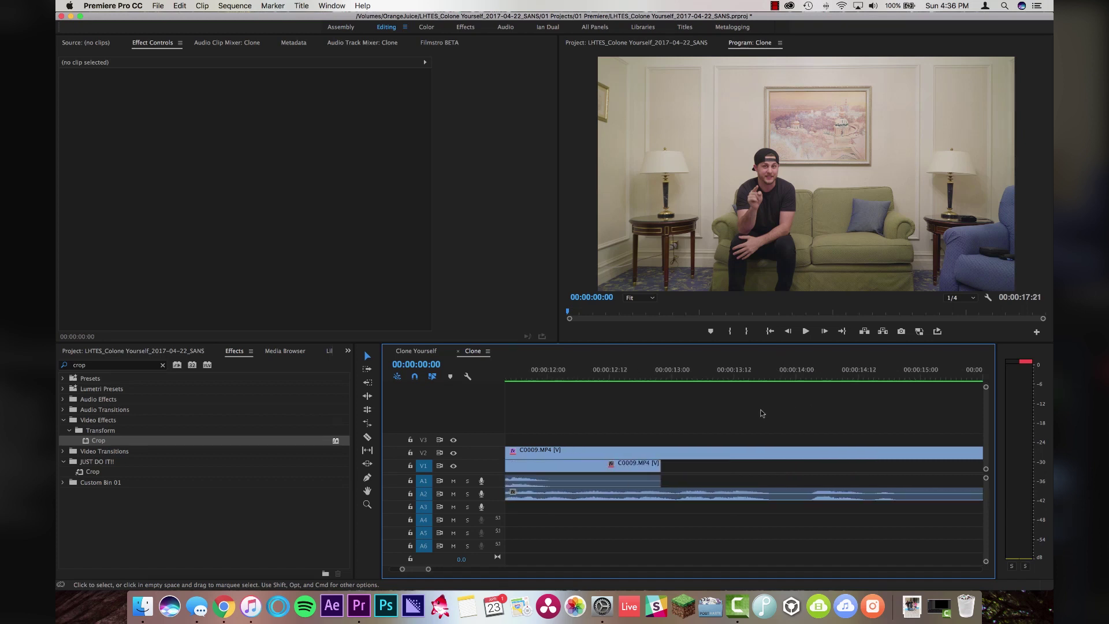
{"action": "left_click", "coordinate": [636, 370]}
{"action": "left_click_drag", "start_coordinate": [636, 370], "coordinate": [642, 370]}
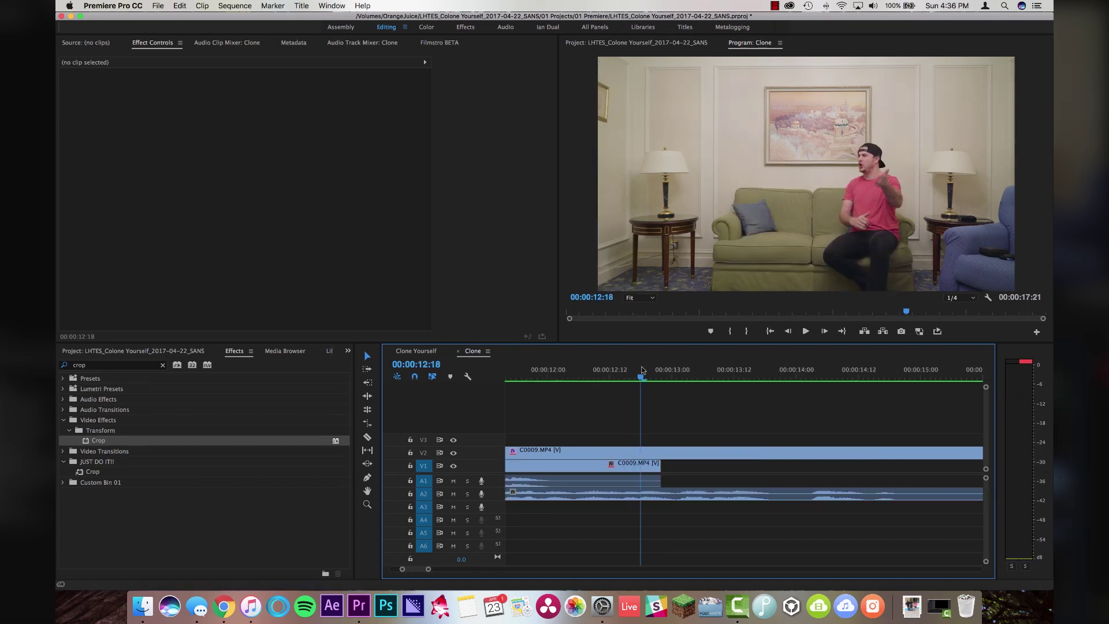
{"action": "key", "text": "c"}
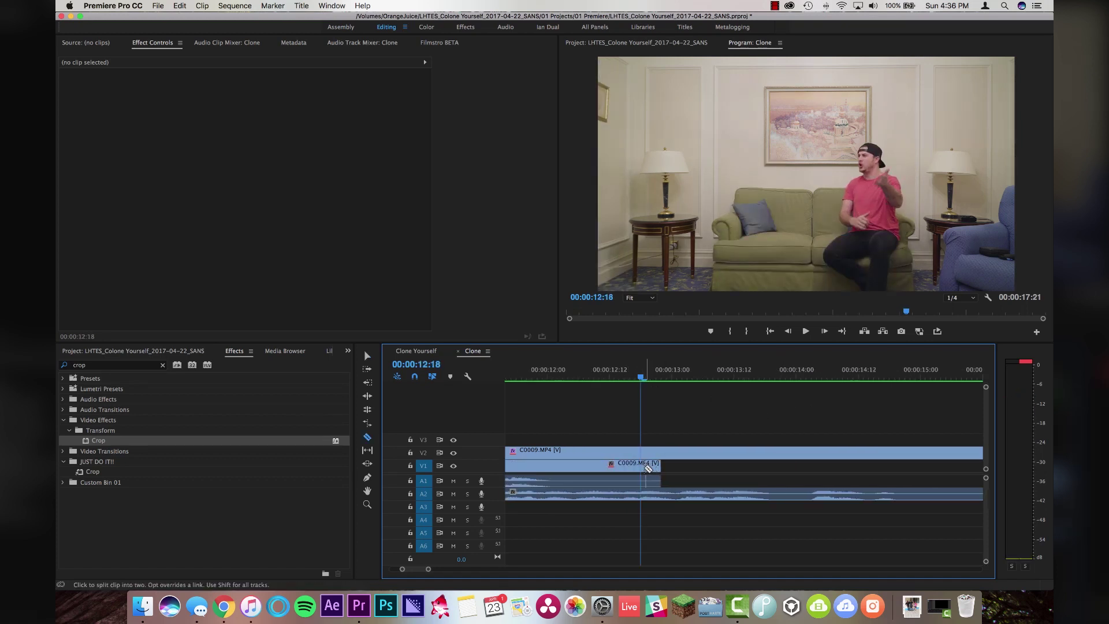
{"action": "left_click", "coordinate": [645, 467]}
Turn the V1 remainder into a frame hold extended to the V2 clip's end.
{"action": "key", "text": "v"}
{"action": "right_click", "coordinate": [648, 466]}
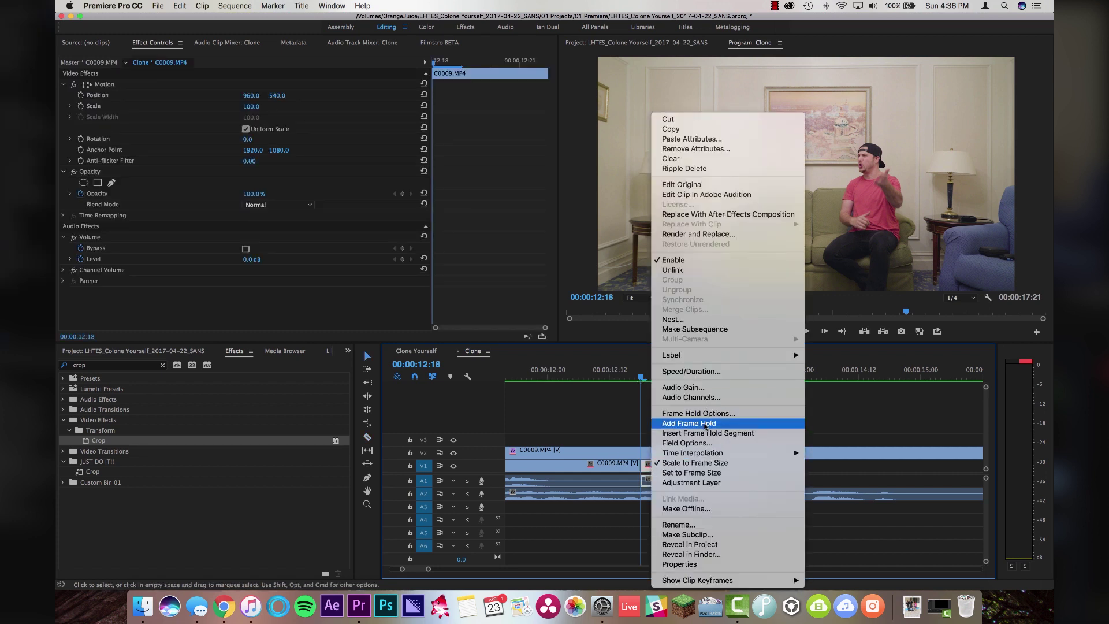
{"action": "left_click", "coordinate": [664, 475]}
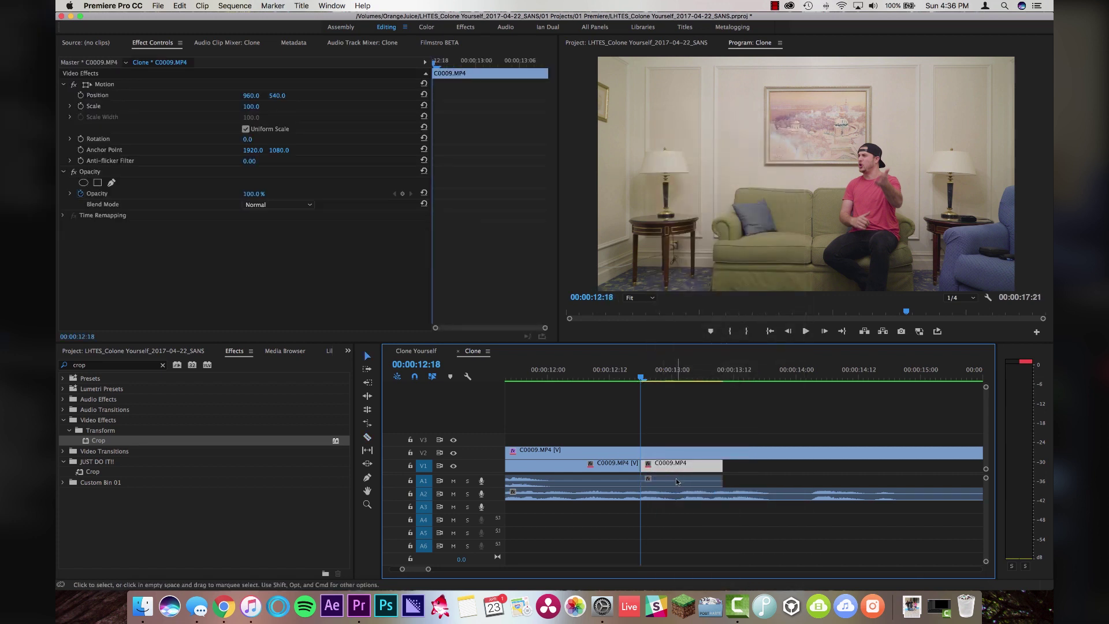
{"action": "left_click", "coordinate": [676, 481]}
{"action": "left_click_drag", "start_coordinate": [428, 569], "coordinate": [463, 568]}
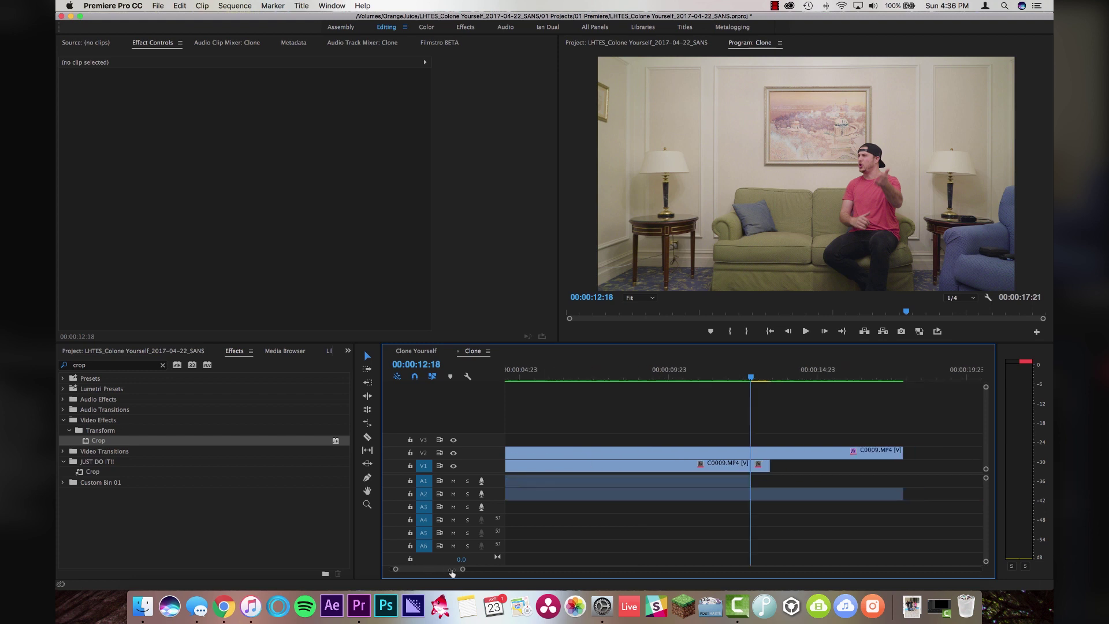
{"action": "left_click_drag", "start_coordinate": [770, 467], "coordinate": [900, 467]}
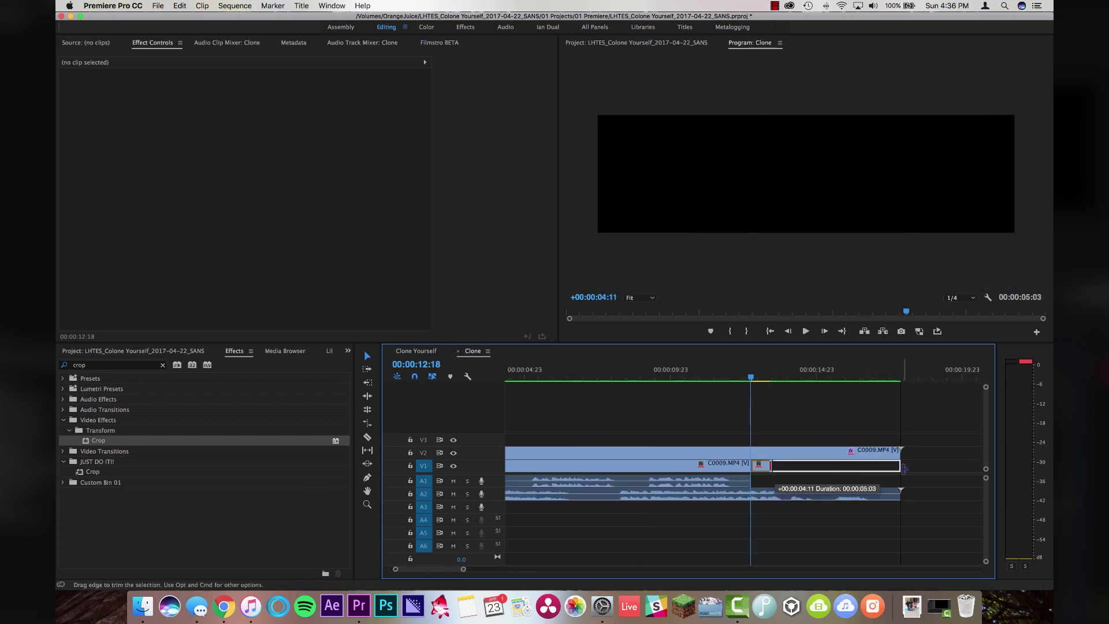
{"action": "key", "text": "minus"}
{"action": "left_click", "coordinate": [594, 378]}
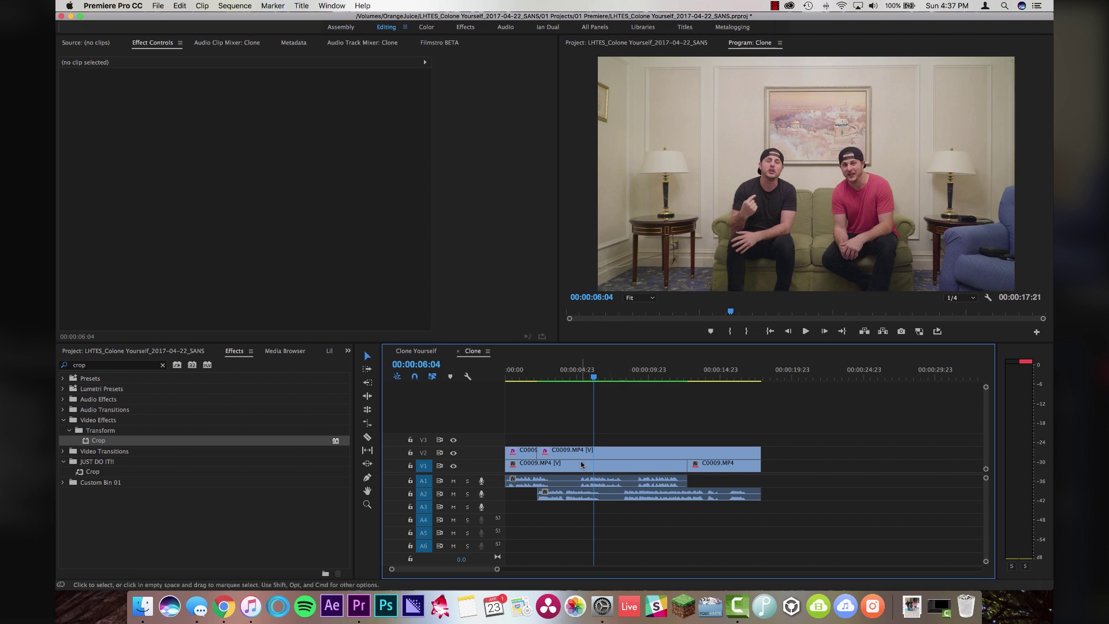
{"action": "left_click", "coordinate": [615, 453]}
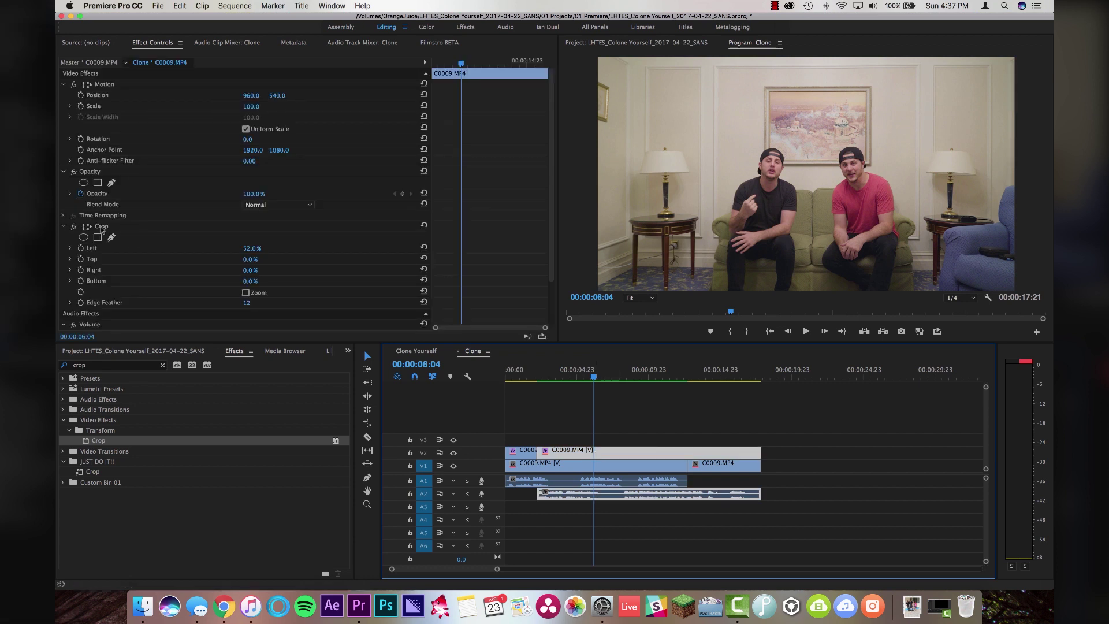
Remove the Crop effect from the V2 clip and view the preview at 50%.
{"action": "left_click", "coordinate": [102, 227]}
{"action": "key", "text": "Delete"}
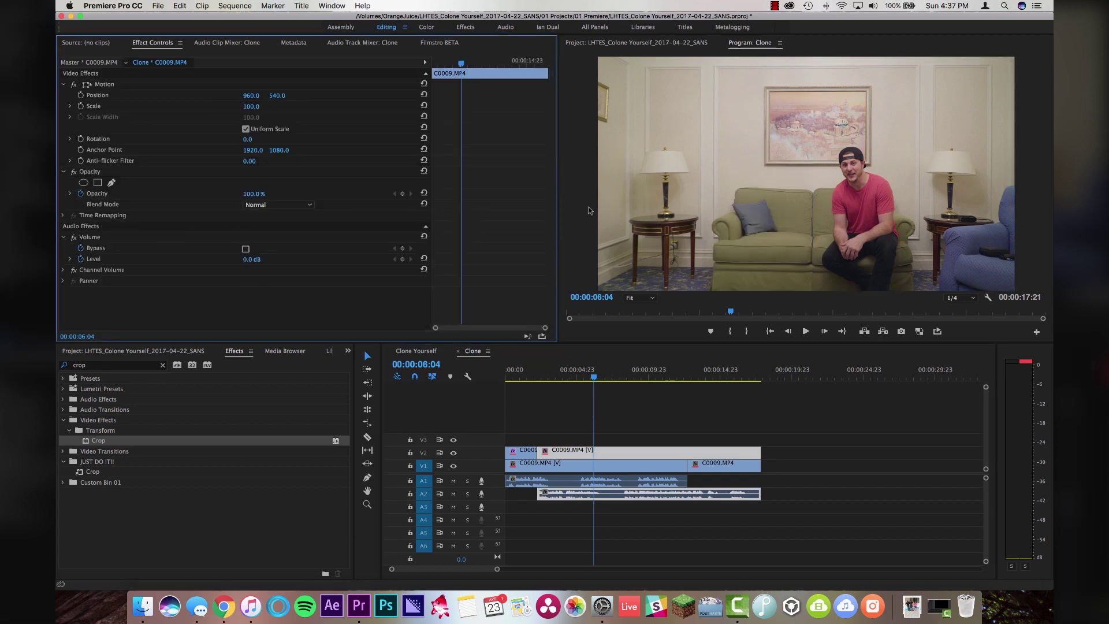
{"action": "left_click", "coordinate": [769, 235]}
{"action": "left_click", "coordinate": [597, 456]}
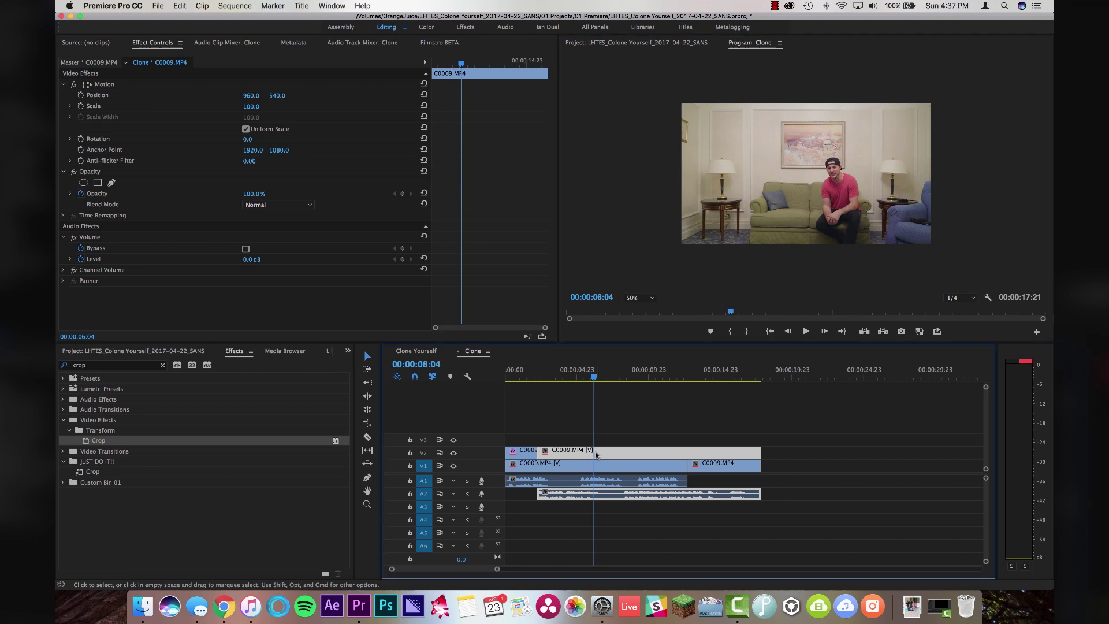
Draw a four-point opacity pen mask over the frame's right side.
{"action": "left_click", "coordinate": [111, 183]}
{"action": "left_click", "coordinate": [808, 240]}
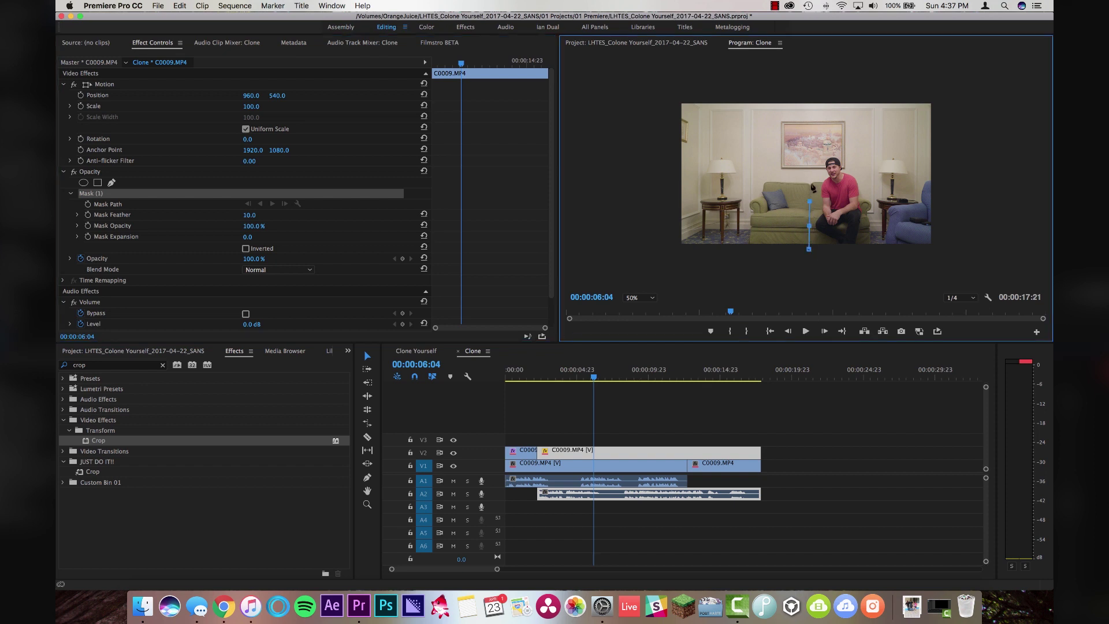
{"action": "left_click", "coordinate": [810, 100]}
{"action": "left_click", "coordinate": [938, 100]}
{"action": "left_click", "coordinate": [935, 251]}
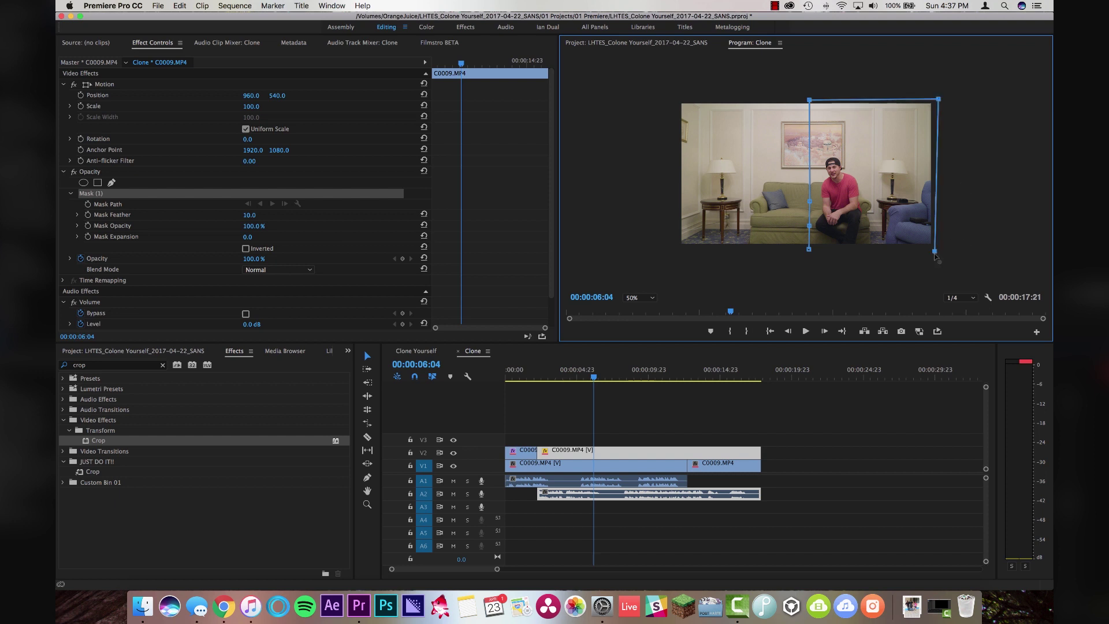
{"action": "left_click", "coordinate": [809, 250]}
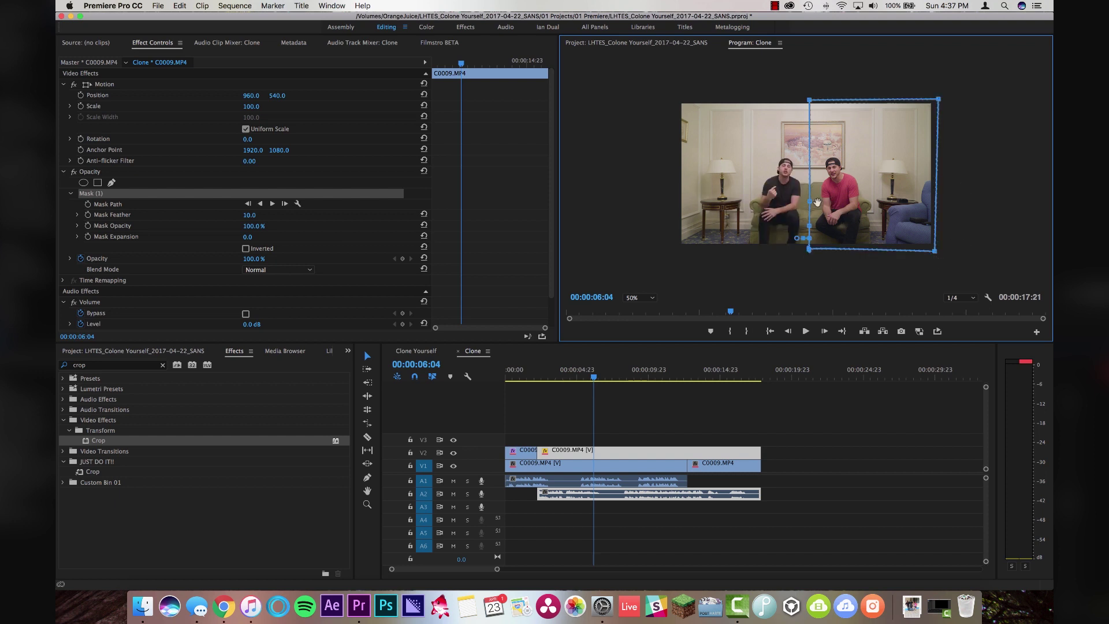
{"action": "left_click", "coordinate": [640, 297]}
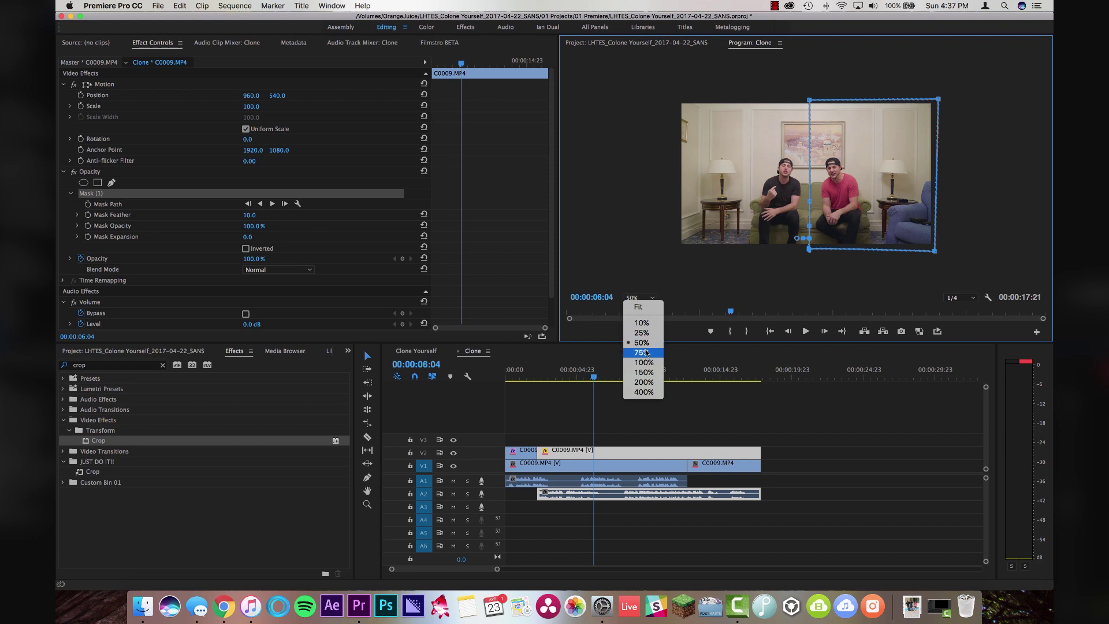
At 100% preview, slant the mask edge by moving its lower vertex.
{"action": "left_click", "coordinate": [647, 352]}
{"action": "left_click", "coordinate": [640, 297]}
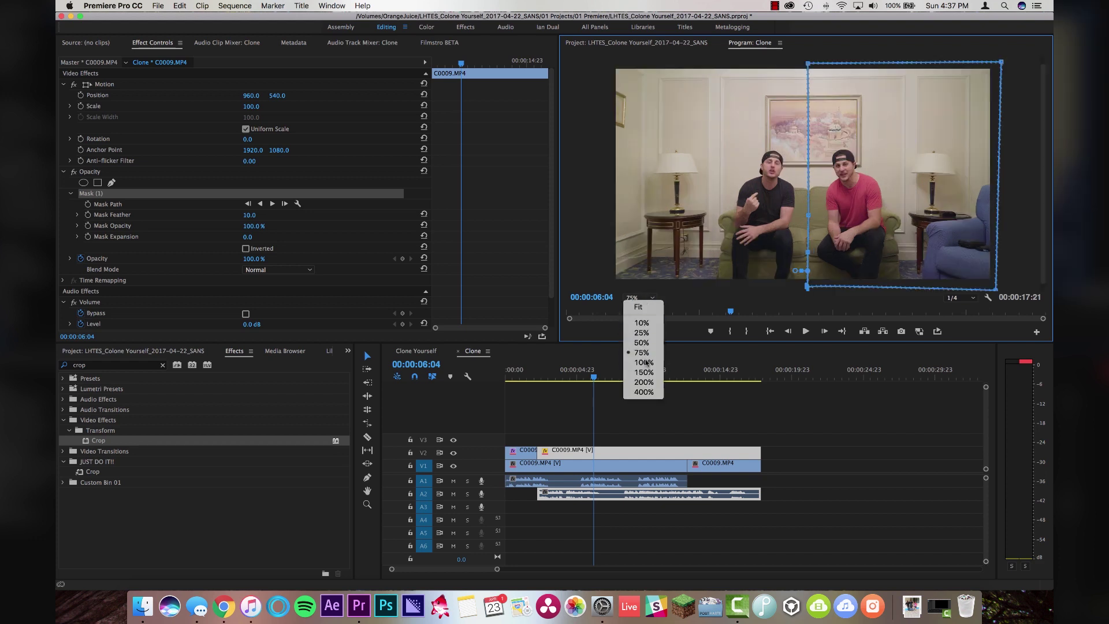
{"action": "left_click", "coordinate": [645, 362]}
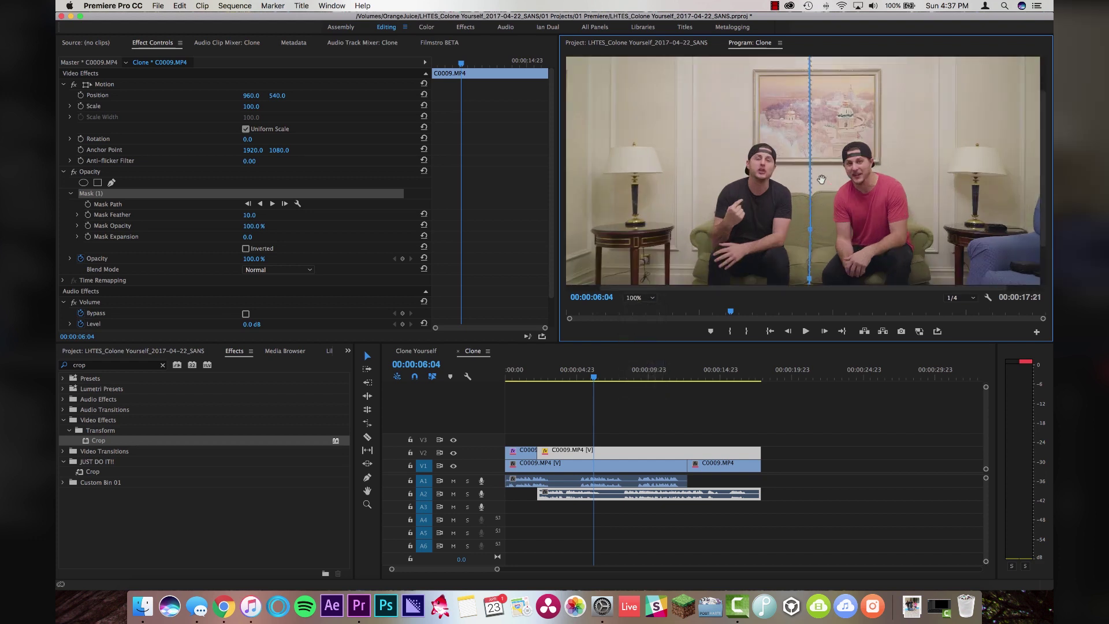
{"action": "left_click_drag", "start_coordinate": [810, 229], "coordinate": [812, 202]}
Set Mask Feather to 12 and return the preview to Fit.
{"action": "left_click", "coordinate": [252, 215]}
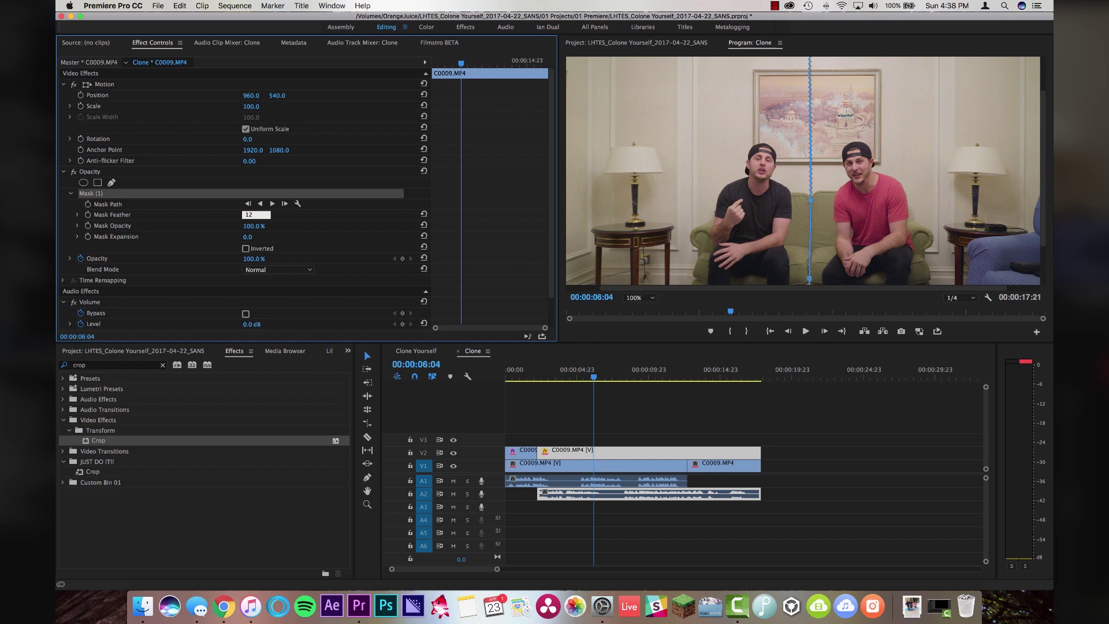
{"action": "type", "text": "12"}
{"action": "key", "text": "Return"}
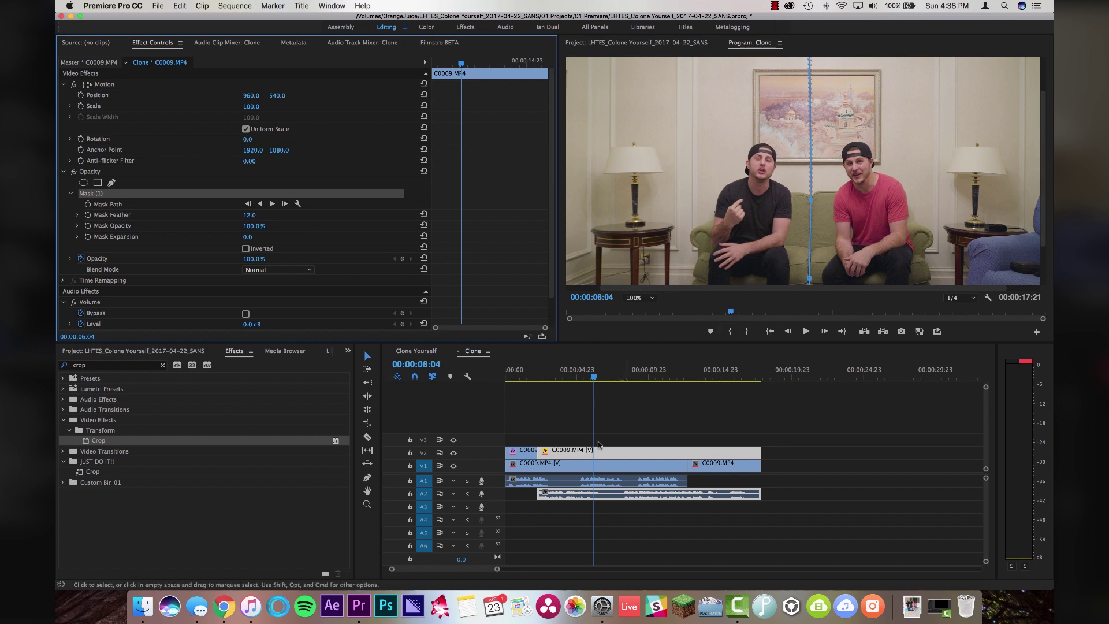
{"action": "left_click", "coordinate": [641, 298]}
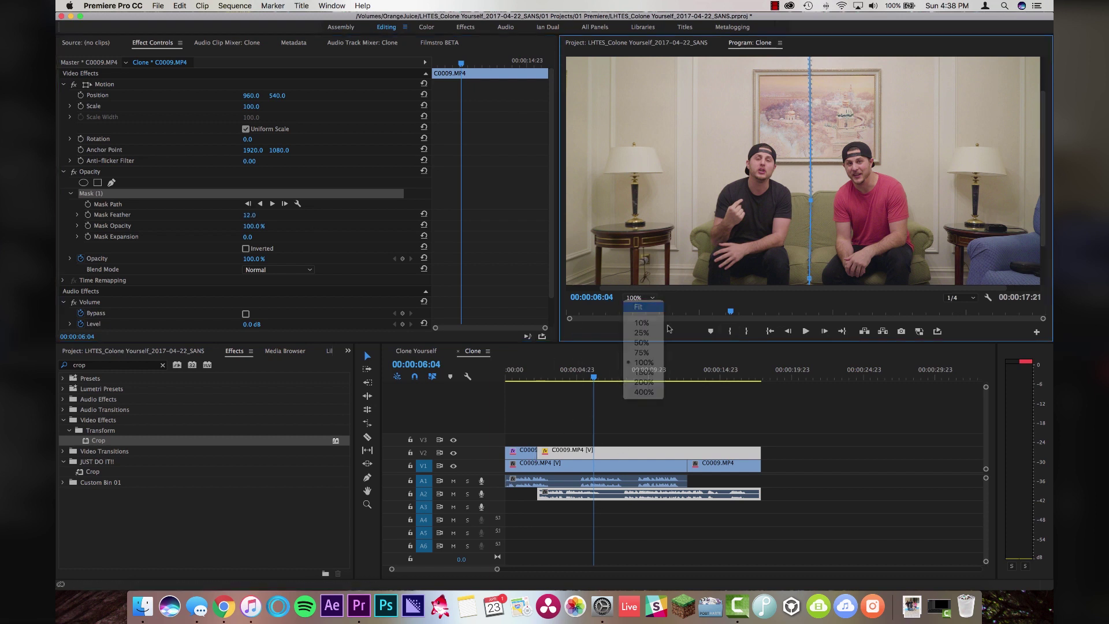
{"action": "left_click", "coordinate": [635, 305]}
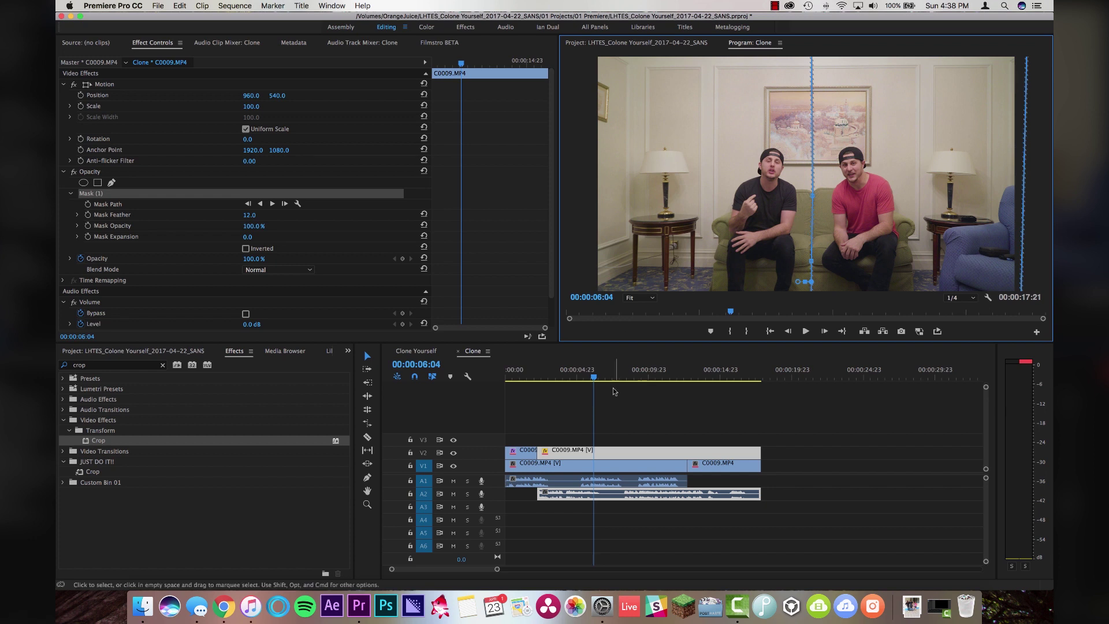
{"action": "left_click", "coordinate": [617, 408]}
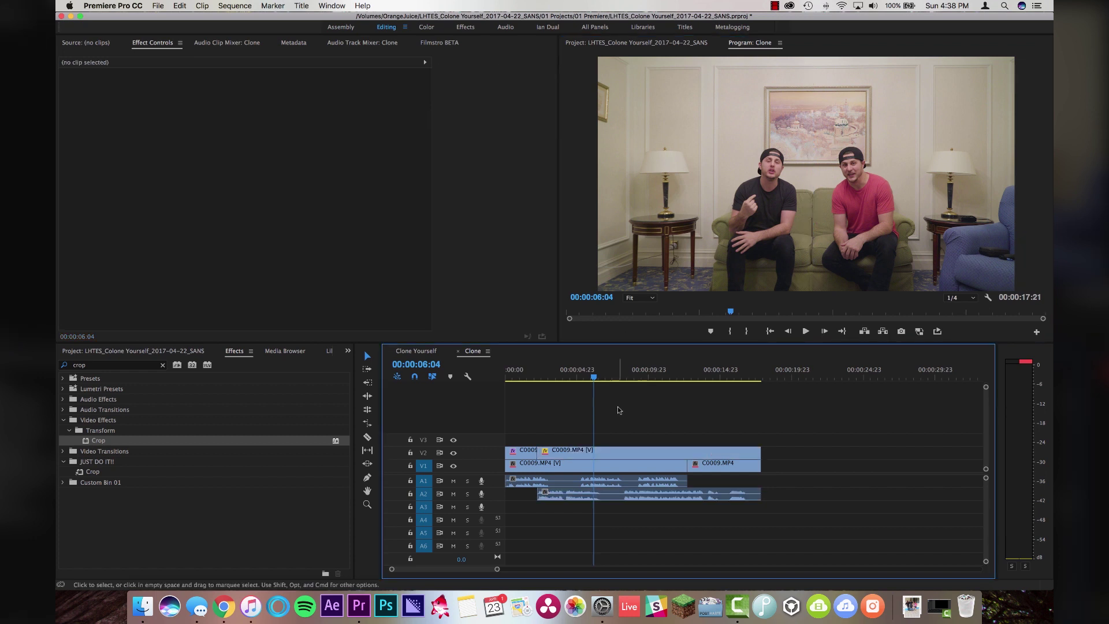